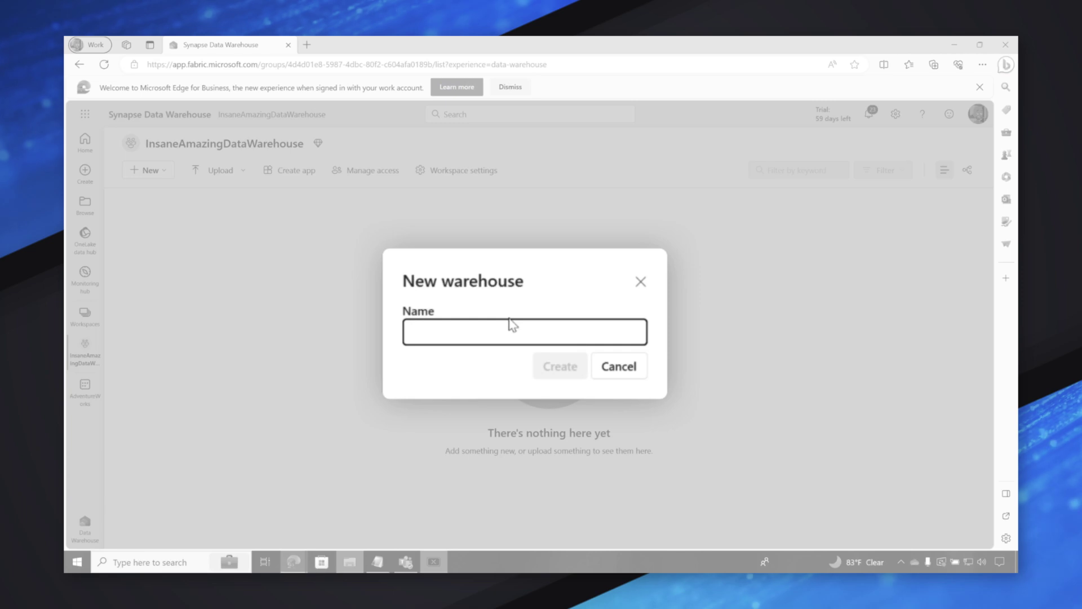
- Name the warehouse AdventureWorks and include DimSalesTerritory among the Dim tables copied to staging
text(Advent)
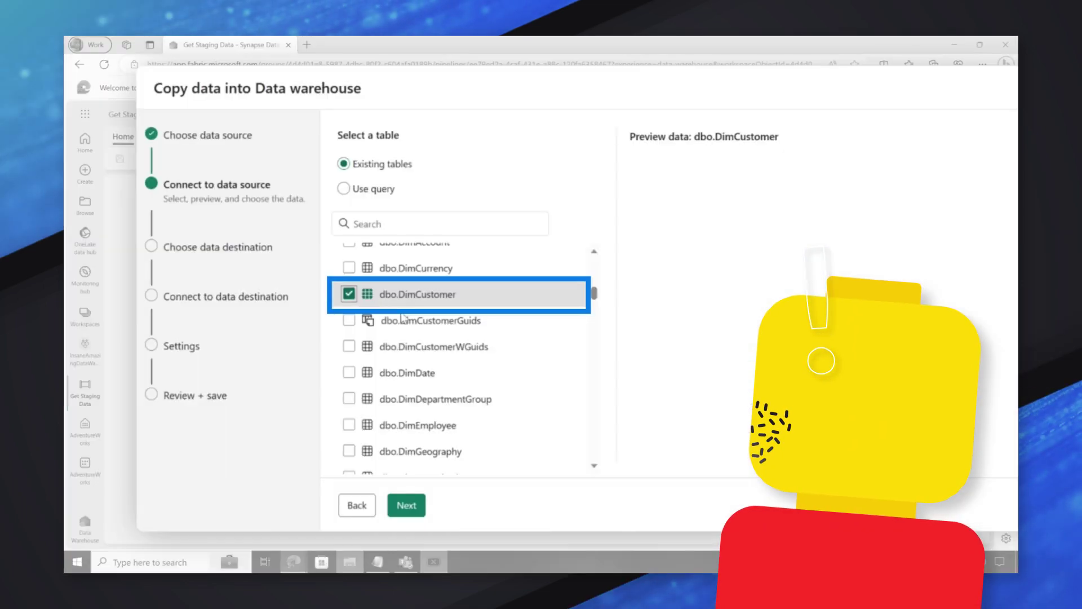
scroll(355, 366, down, 3)
click(349, 418)
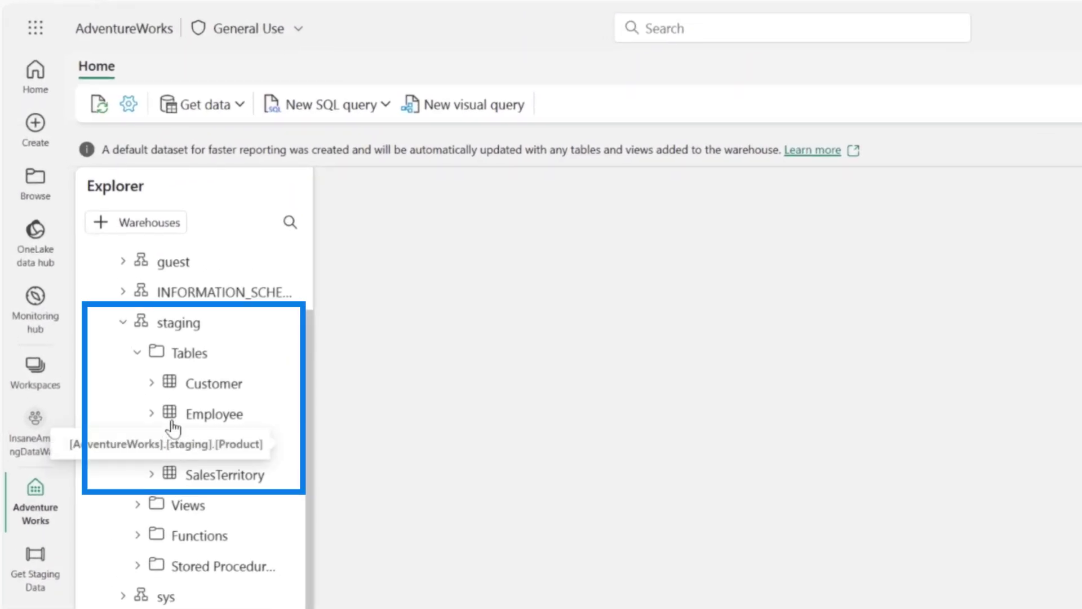
- Expand the staging Product table to list its columns, such as Color and ProductKey
click(152, 445)
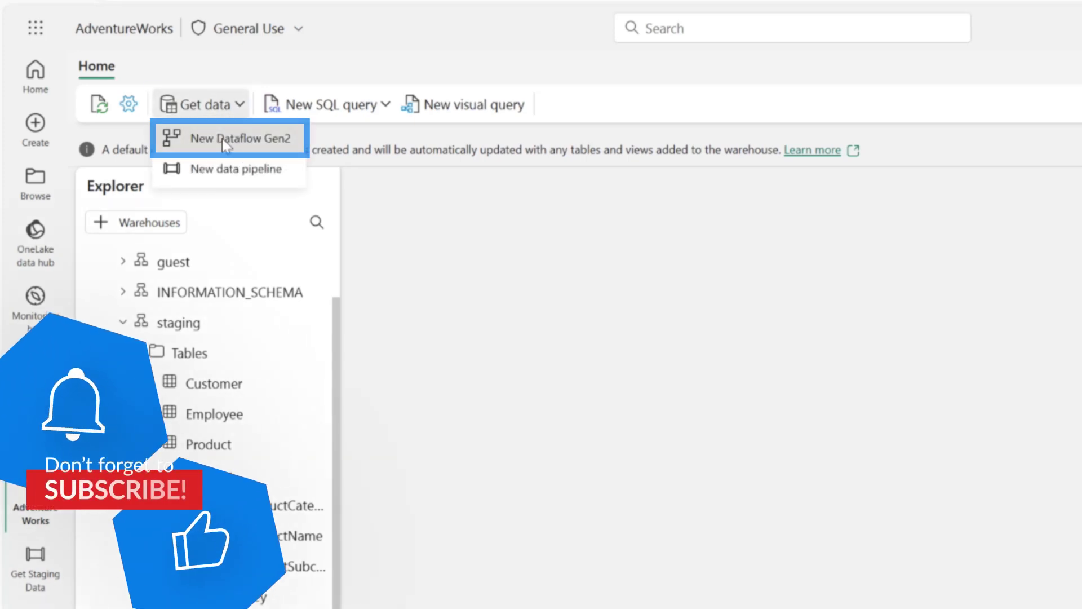
- Create a new Dataflow Gen2 (Dataflow 1) from the warehouse's Get data menu
click(239, 139)
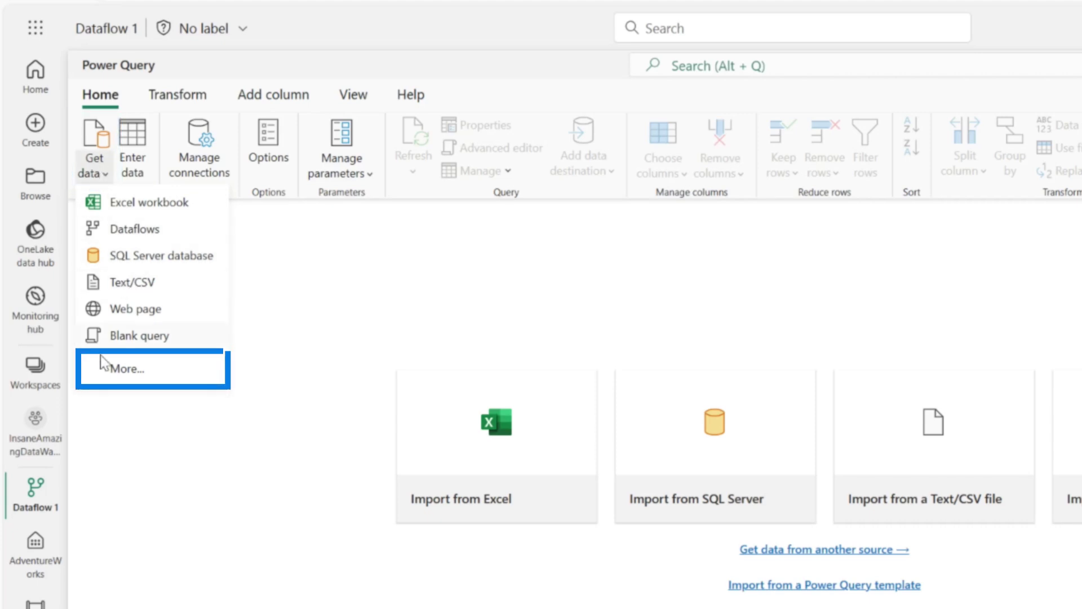
- Connect to the Azure SQL database on giac.database.windows.net with database AdventureWorksDW
click(124, 367)
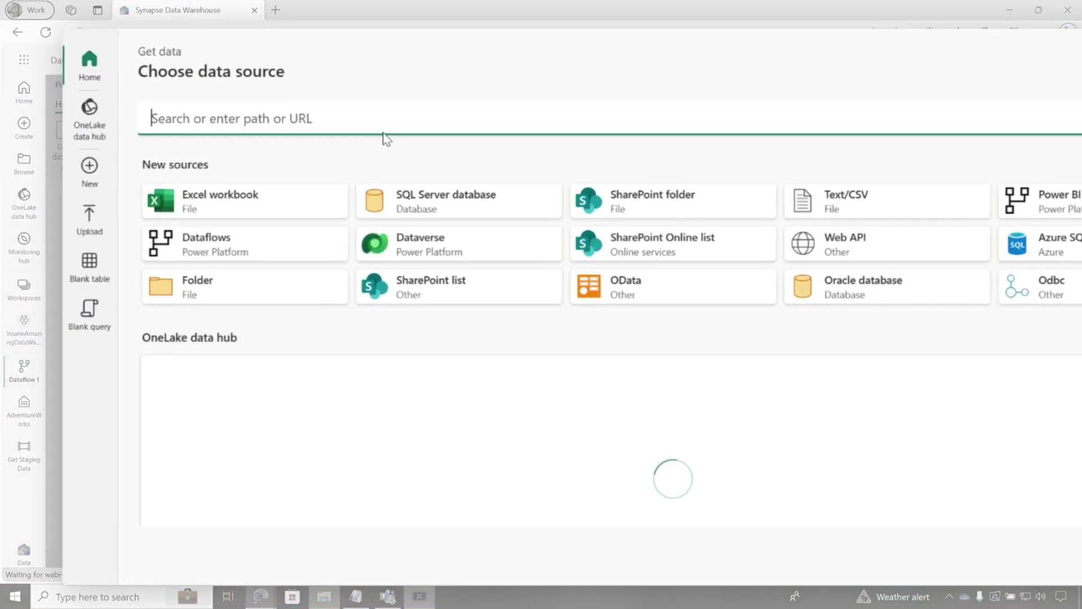
text(azure s)
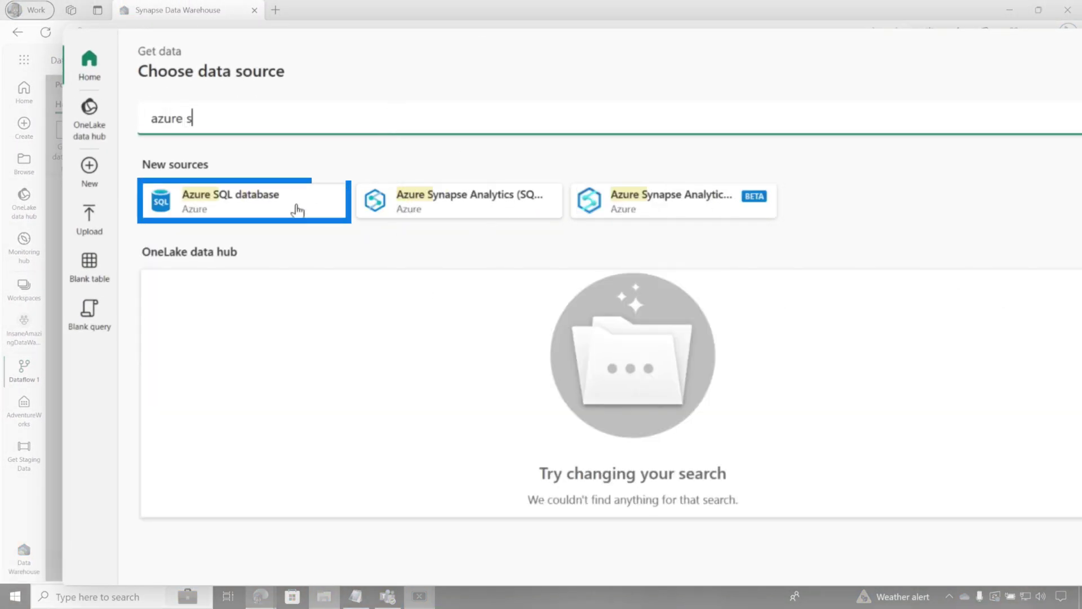
click(297, 210)
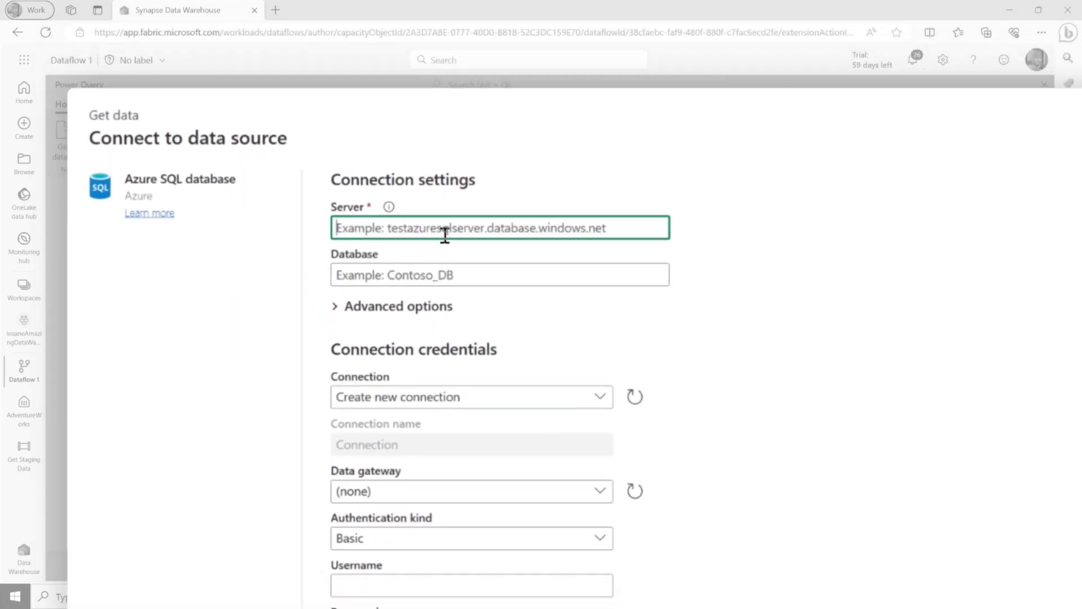
text(giac.database.windows.net)
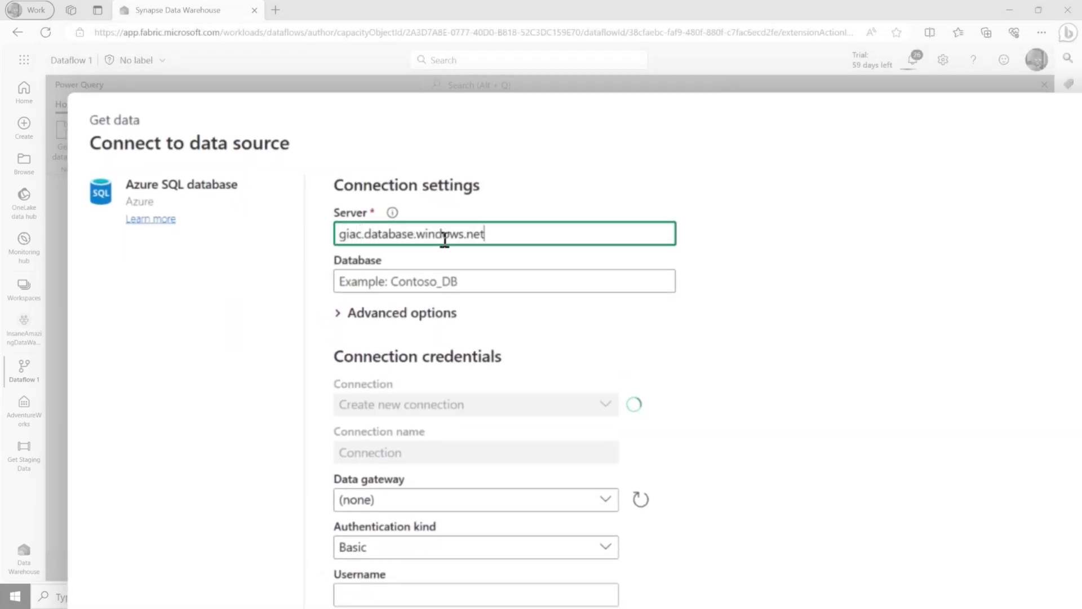
key(Tab)
text(Adv)
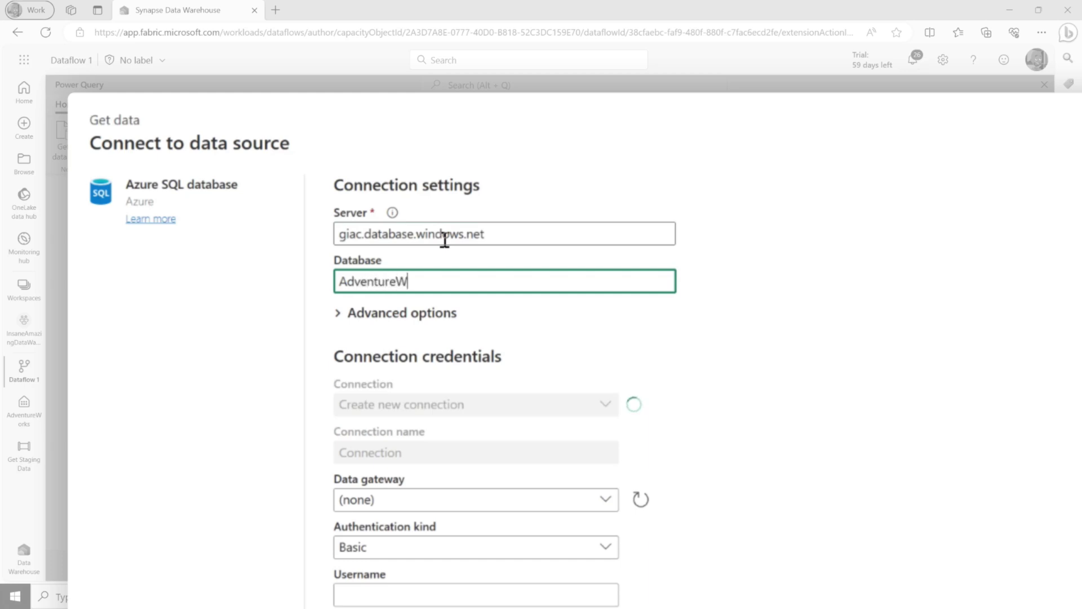
text(entureWorksDW)
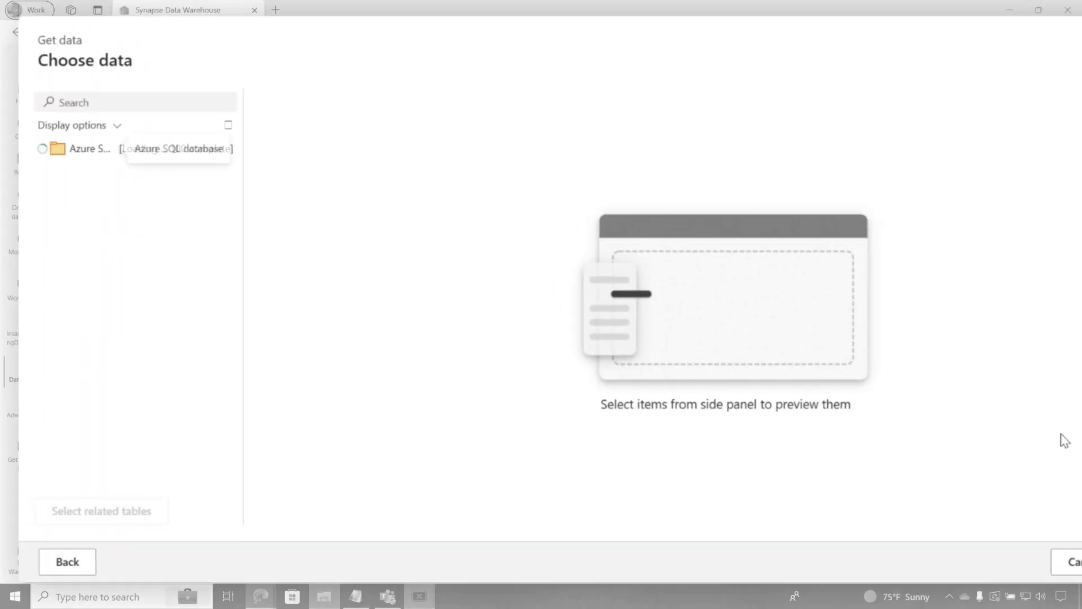
- Select DimProduct, DimProductCategory and DimProductSubcategory and create queries from them
scroll(338, 302, down, 15)
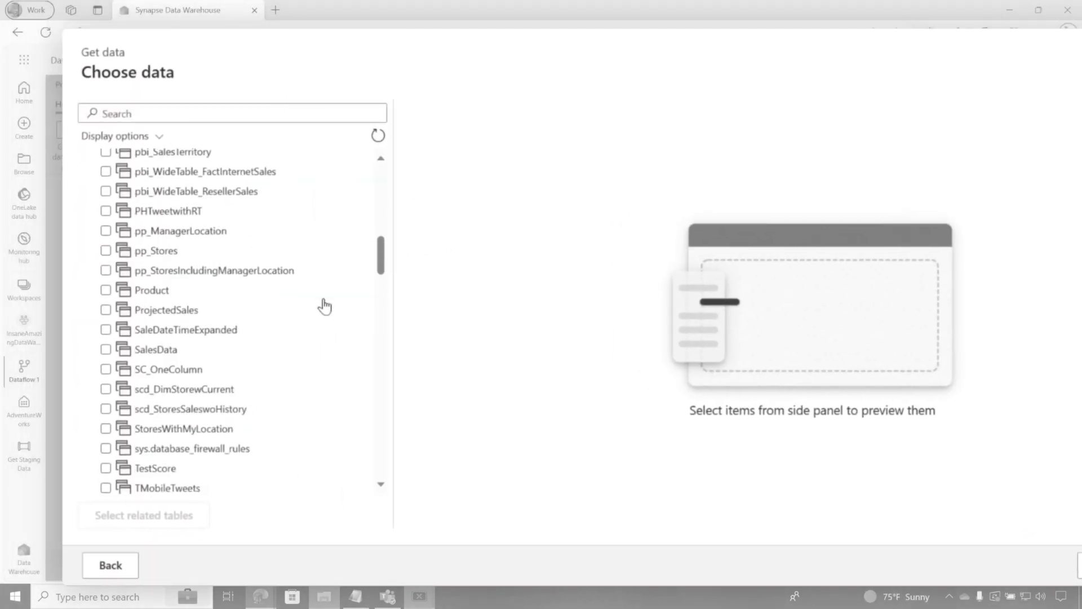
click(116, 276)
click(106, 258)
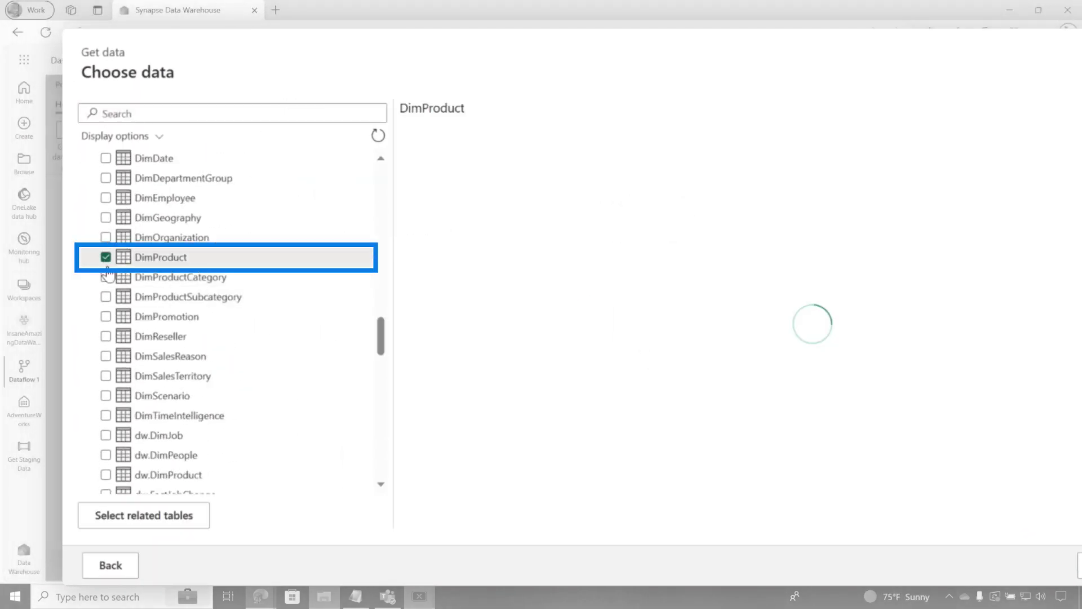
click(107, 278)
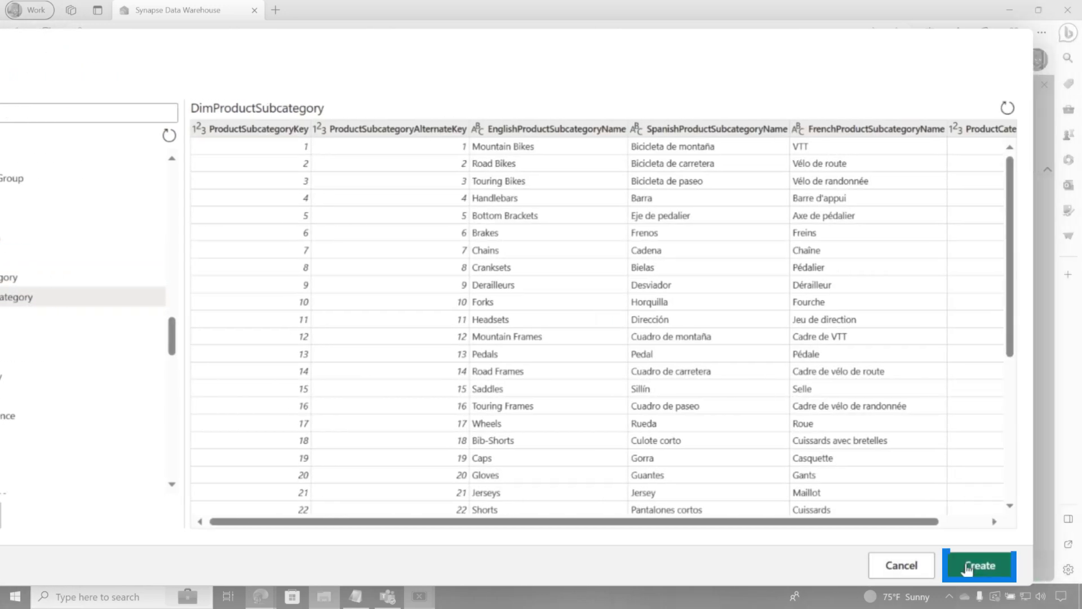
click(954, 563)
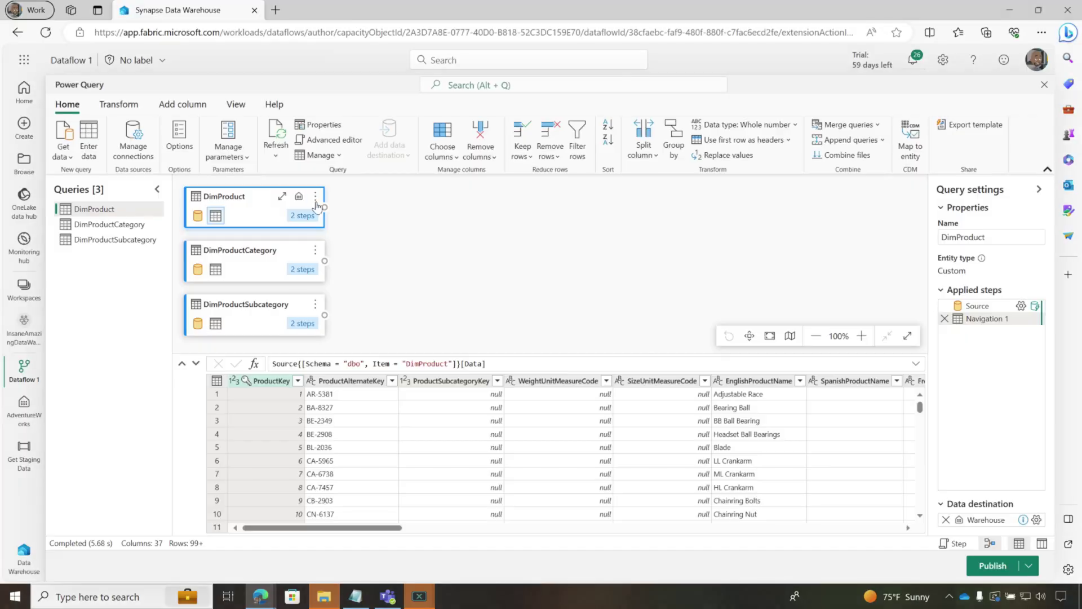
- Left-outer merge DimProduct with DimProductSubcategory on ProductSubcategoryKey
click(316, 203)
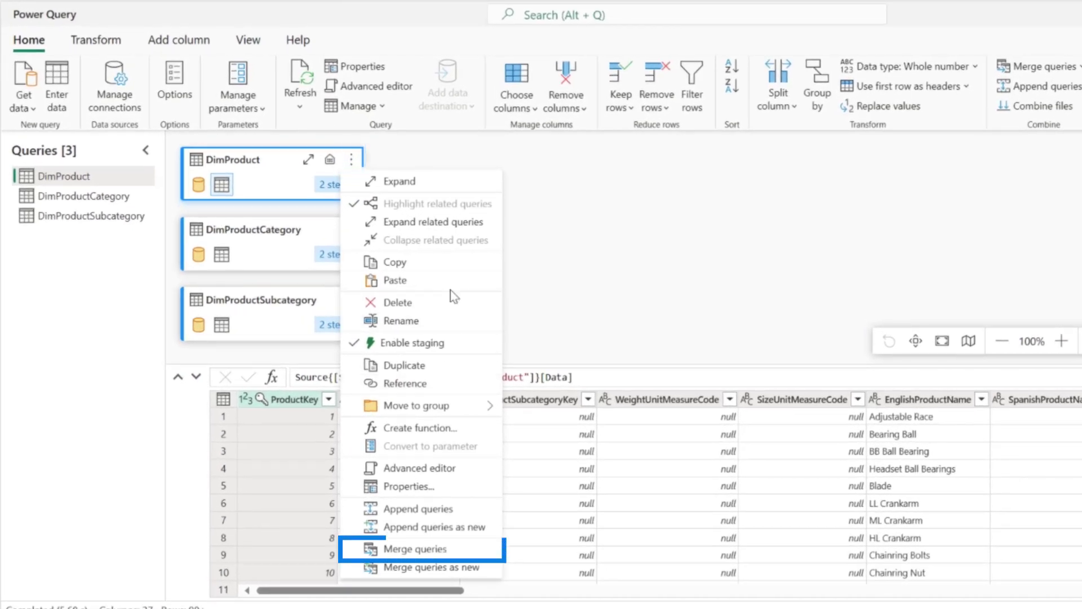
click(416, 549)
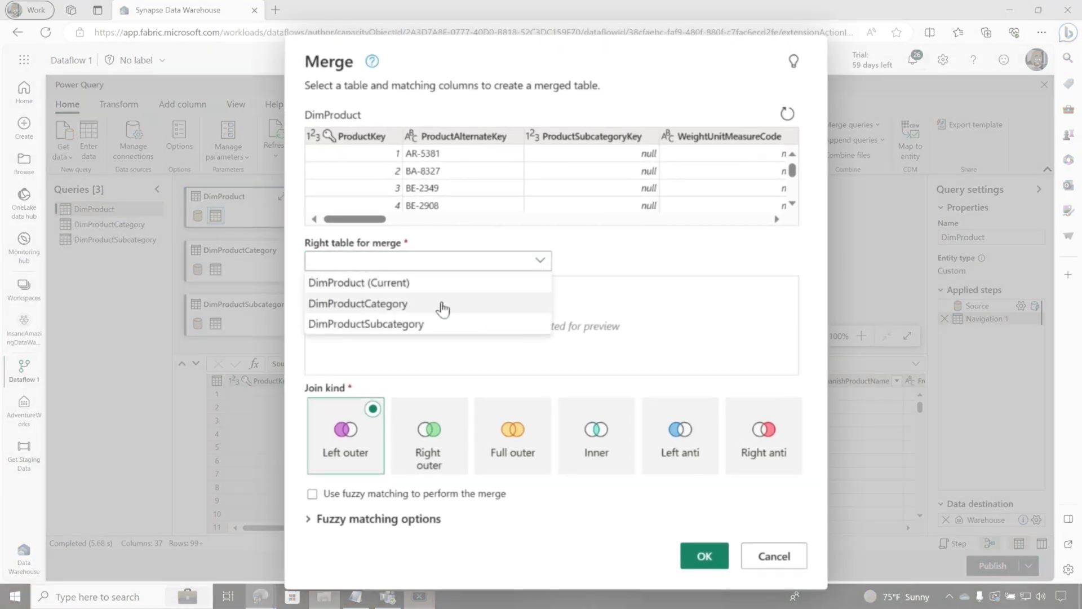
click(431, 323)
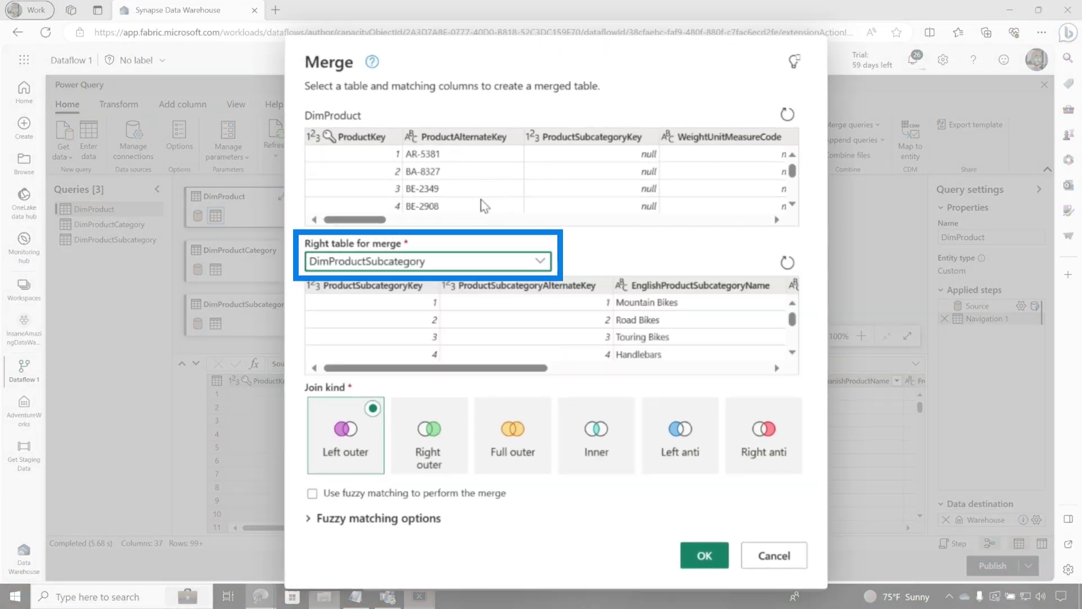
click(636, 141)
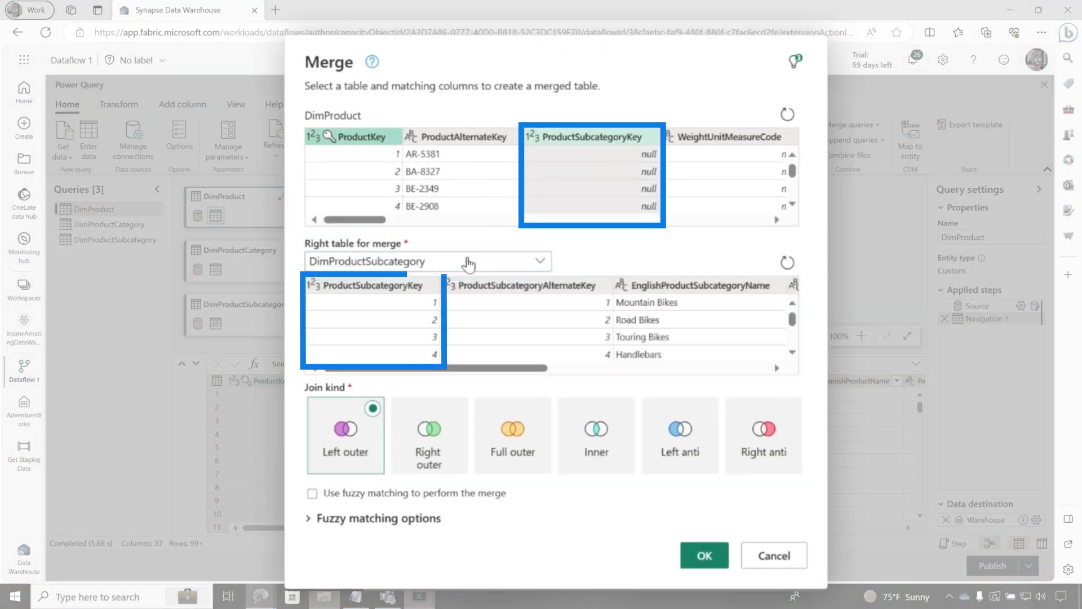
click(408, 286)
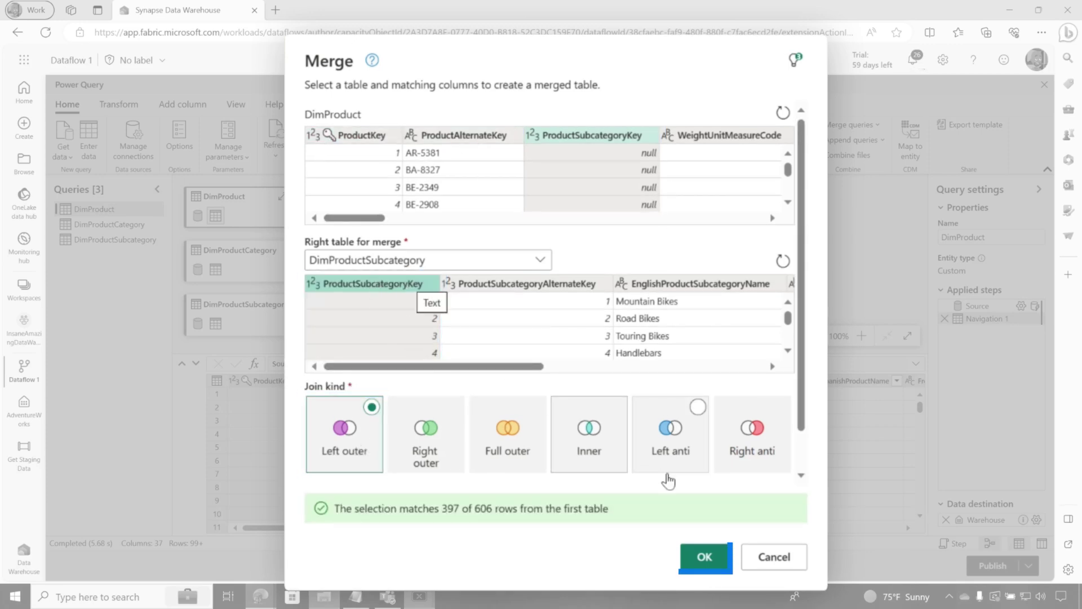
click(708, 561)
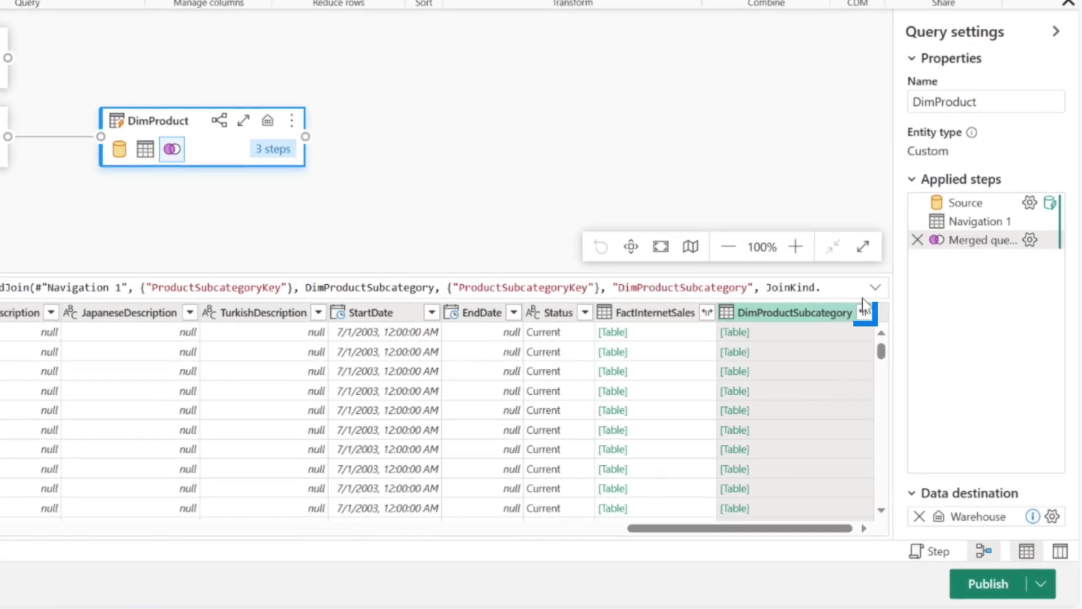
- Expand EnglishProductSubcategoryName and ProductCategoryKey from the subcategory merge into DimProduct
click(861, 308)
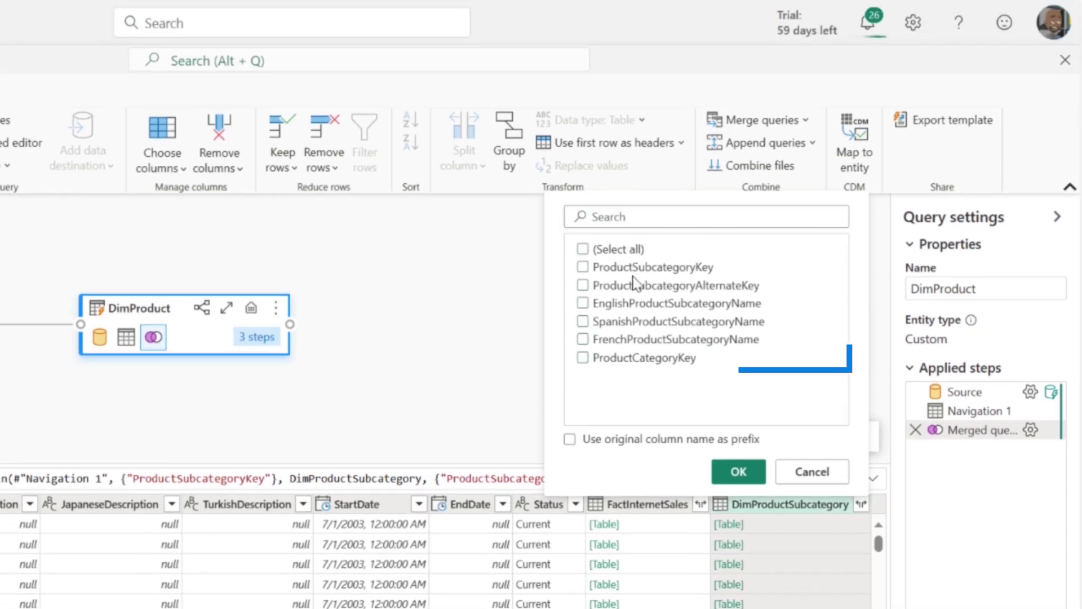
click(619, 308)
click(739, 472)
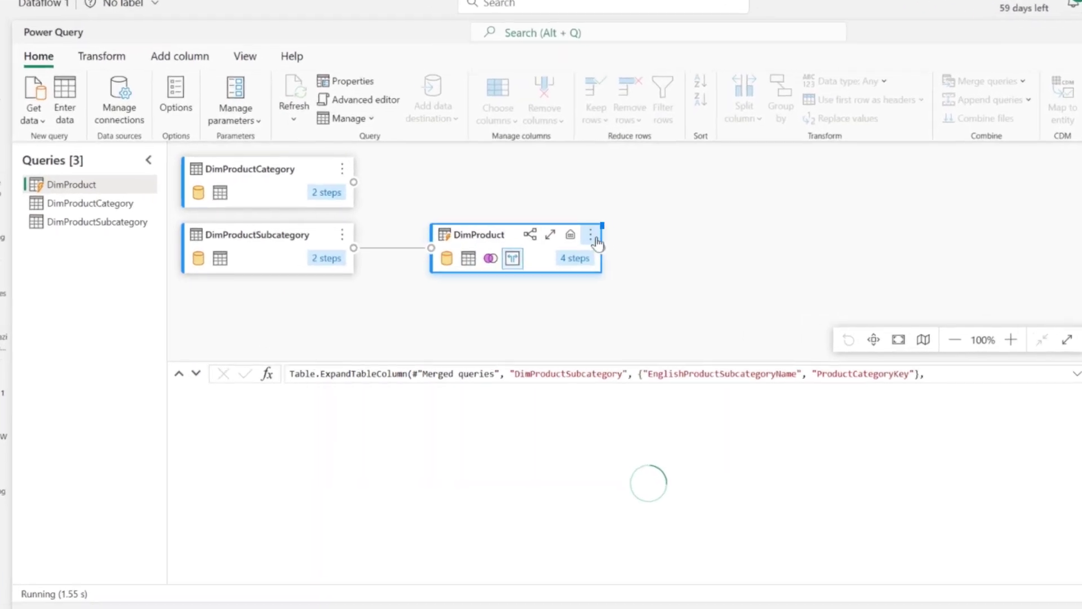
click(596, 241)
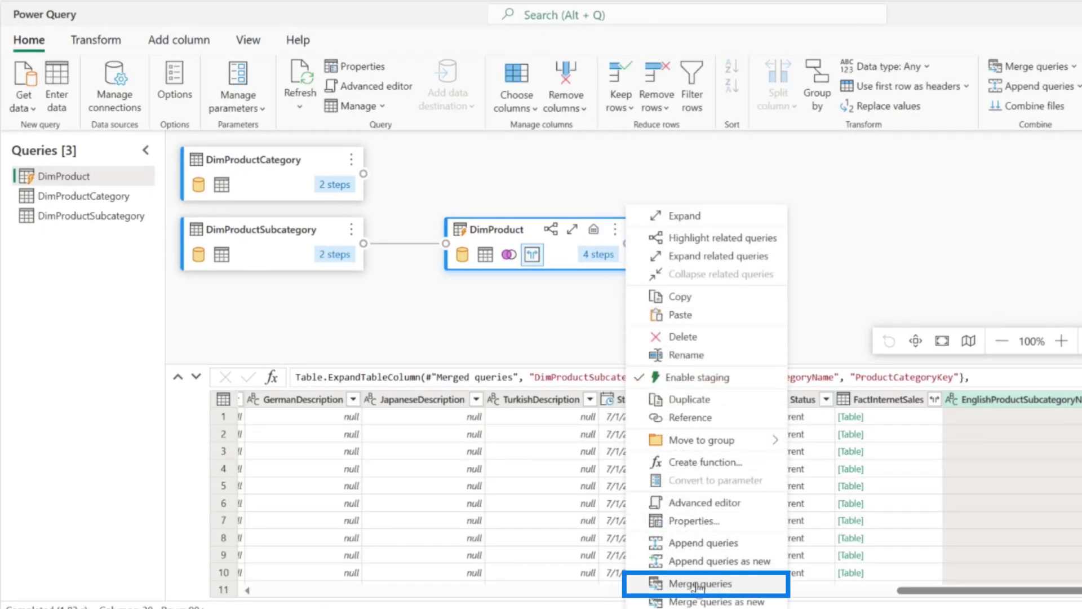
- Left-outer merge DimProduct with DimProductCategory on ProductCategoryKey
click(699, 585)
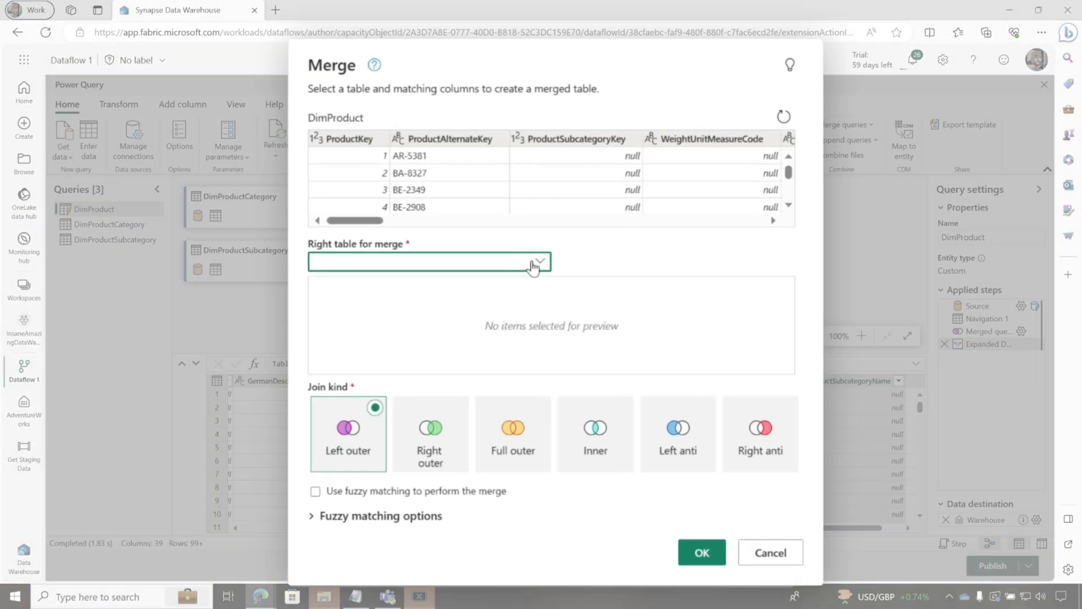
click(534, 262)
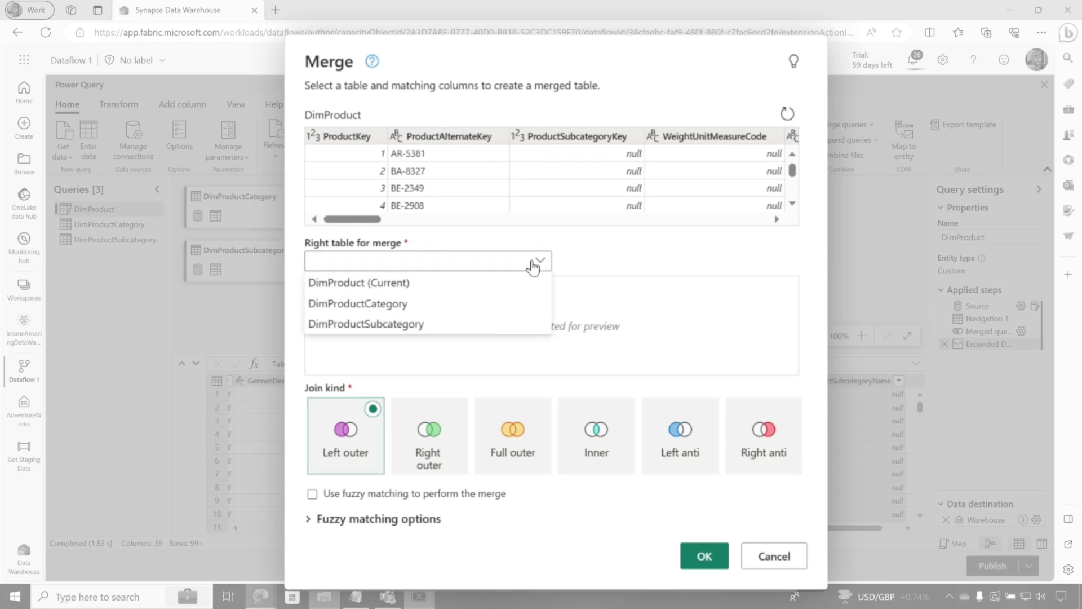
click(414, 305)
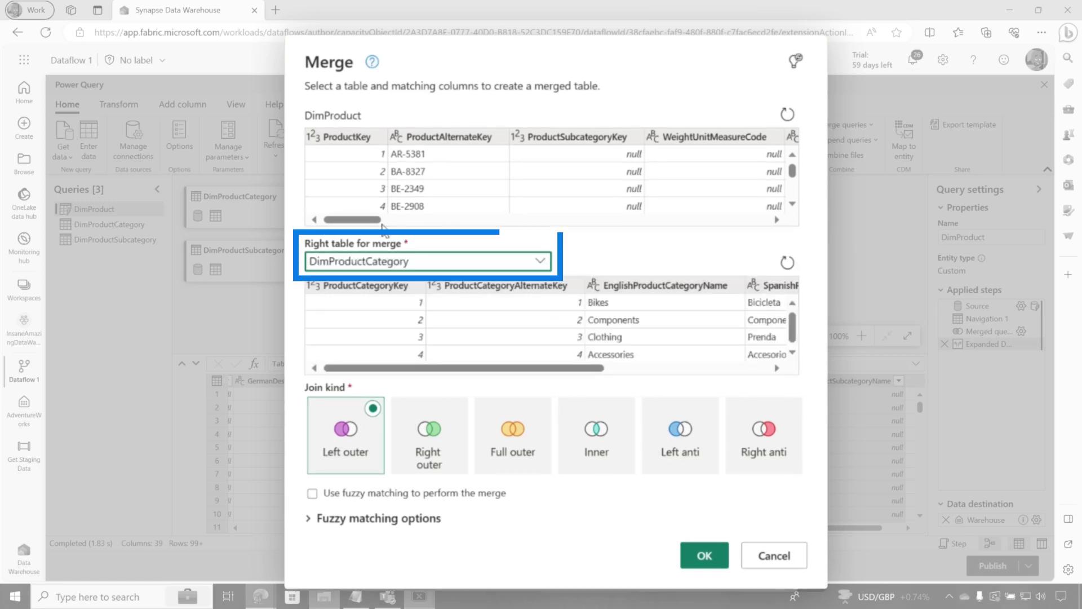
drag(376, 221, 795, 231)
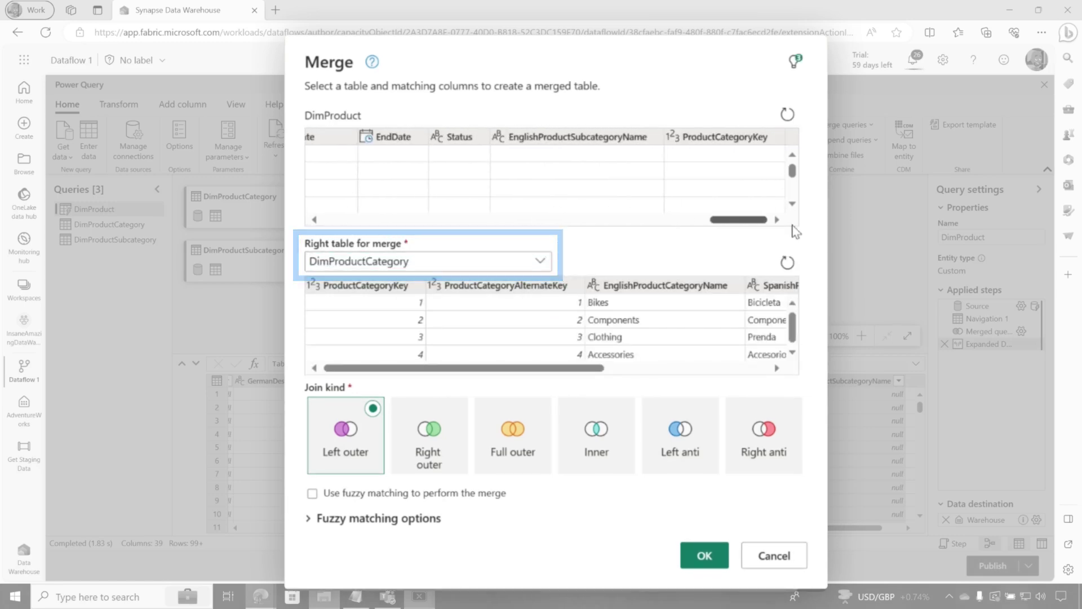
click(715, 141)
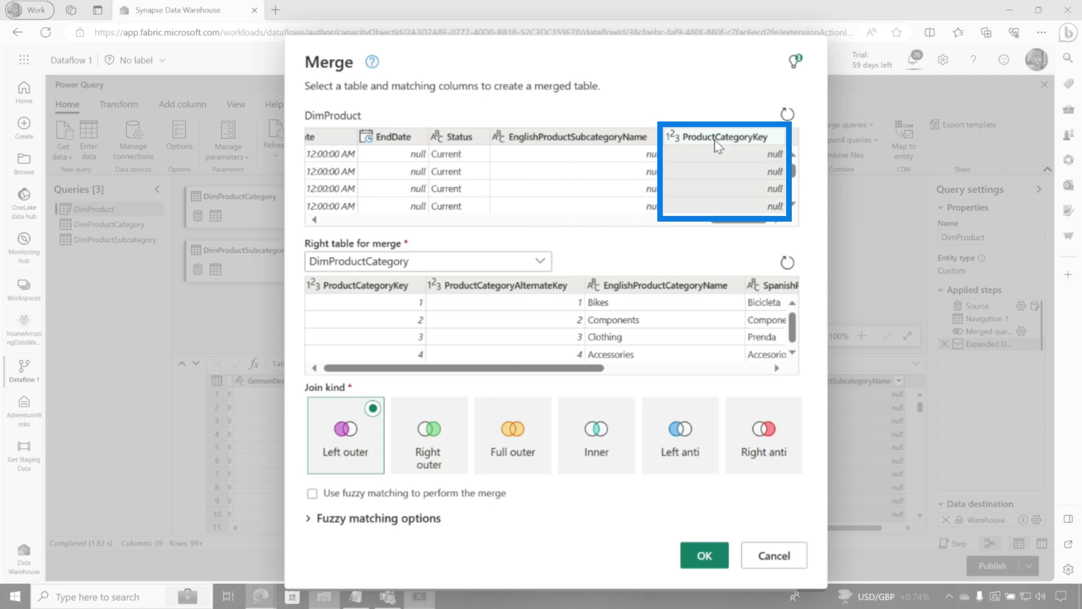
click(379, 296)
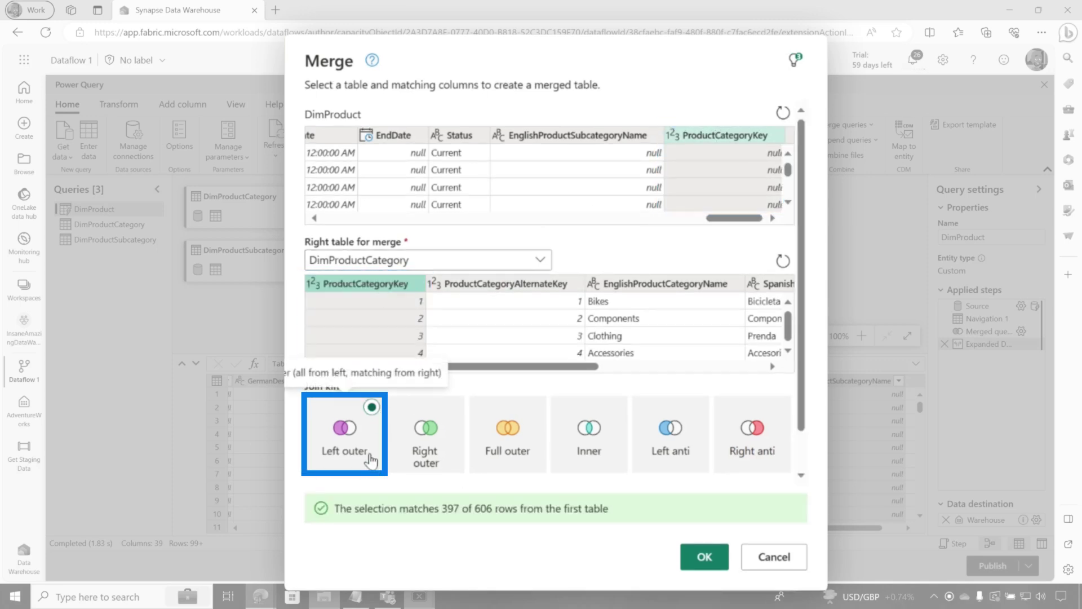
click(695, 560)
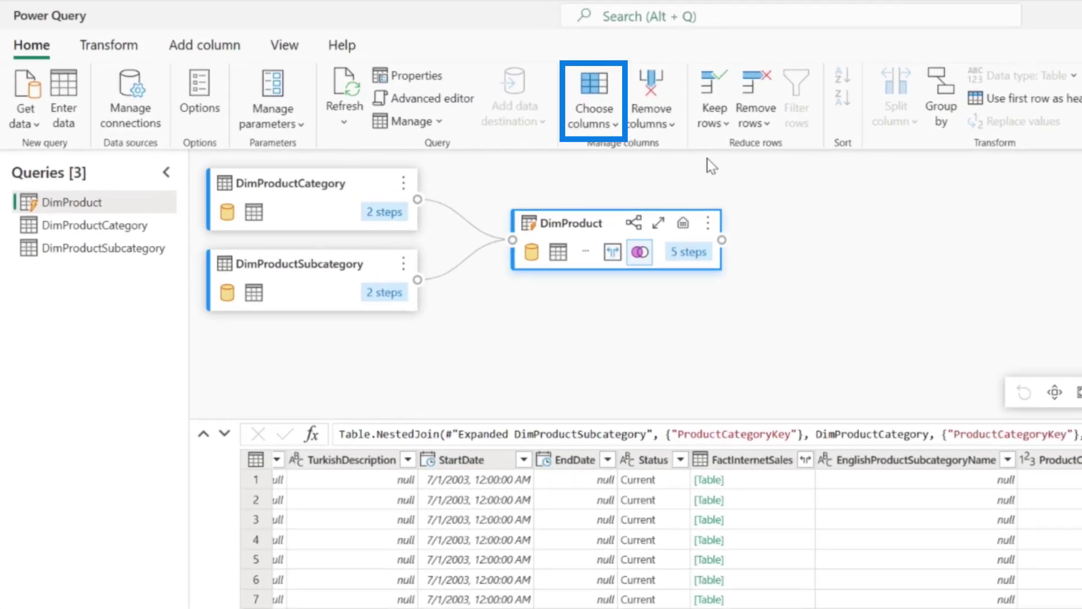
- Choose only ProductKey, EnglishProductName, Color and EnglishProductSubcategoryName as DimProduct's kept columns
click(613, 125)
click(625, 151)
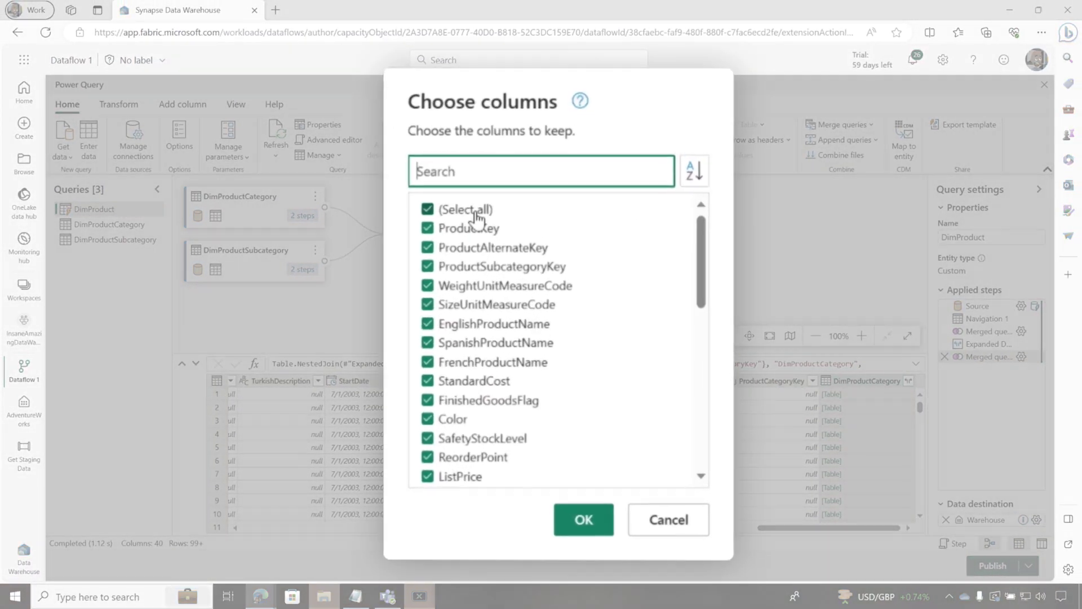
click(483, 234)
click(492, 248)
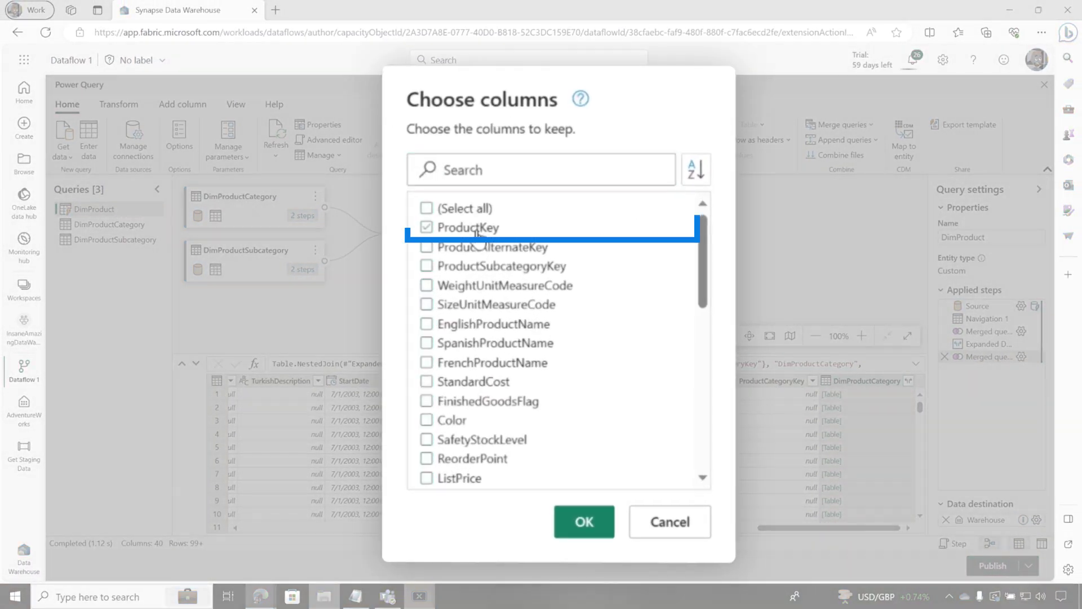
click(459, 311)
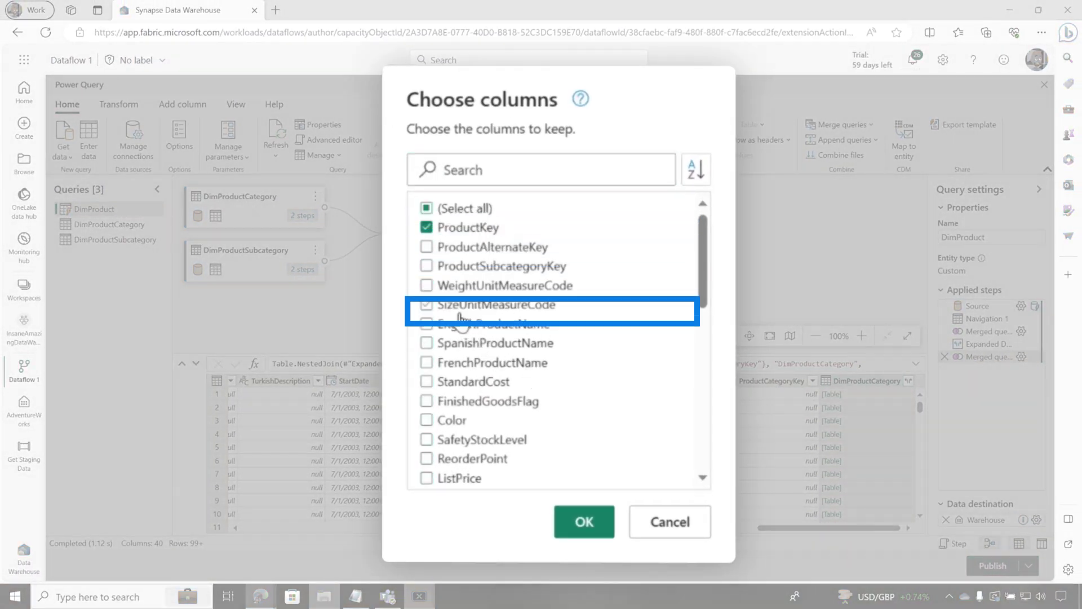
click(460, 326)
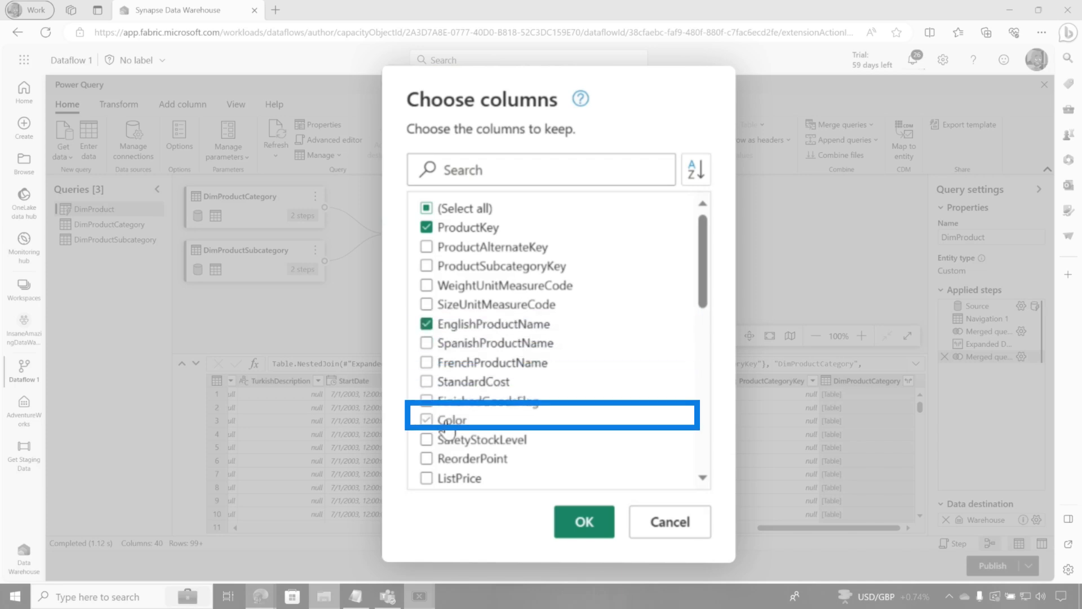
scroll(557, 403, down, 10)
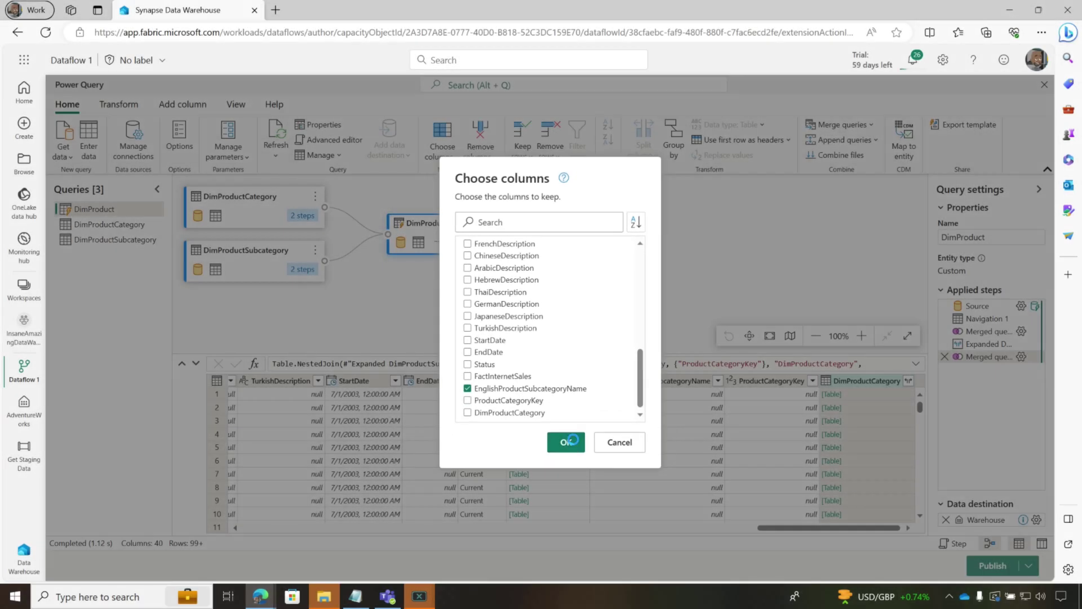
- Apply the column selection, then expand only EnglishProductCategoryName from the DimProductCategory merge
click(566, 441)
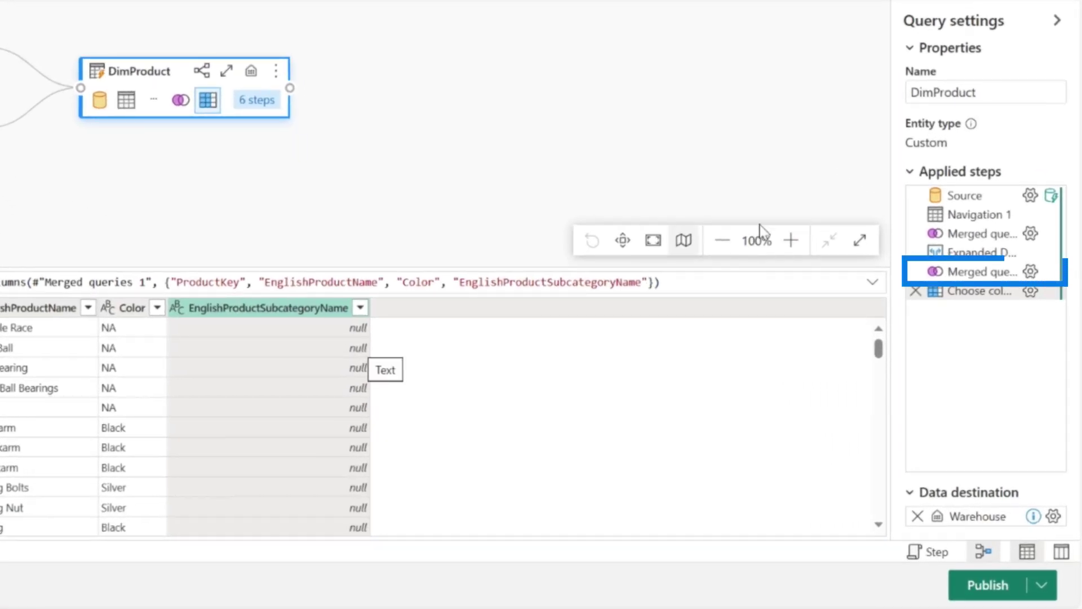
click(952, 272)
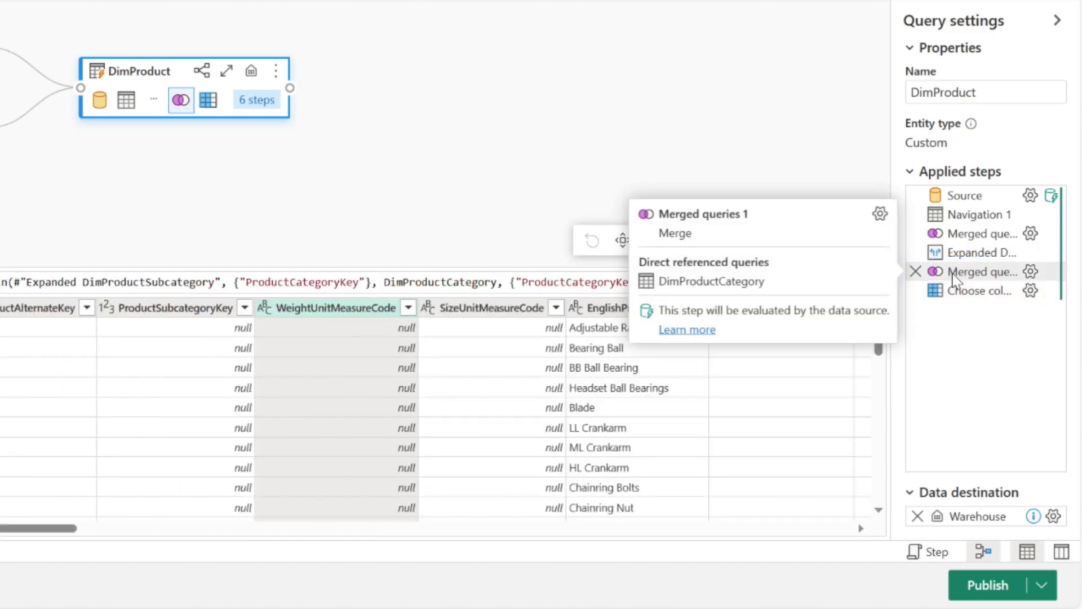
drag(14, 528, 855, 530)
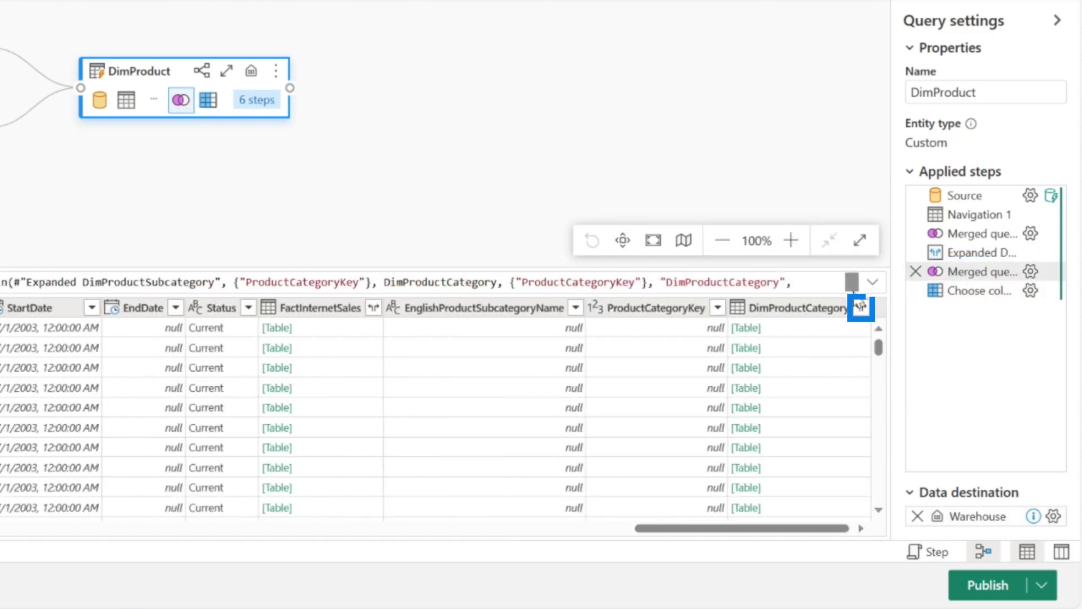
click(862, 308)
click(602, 52)
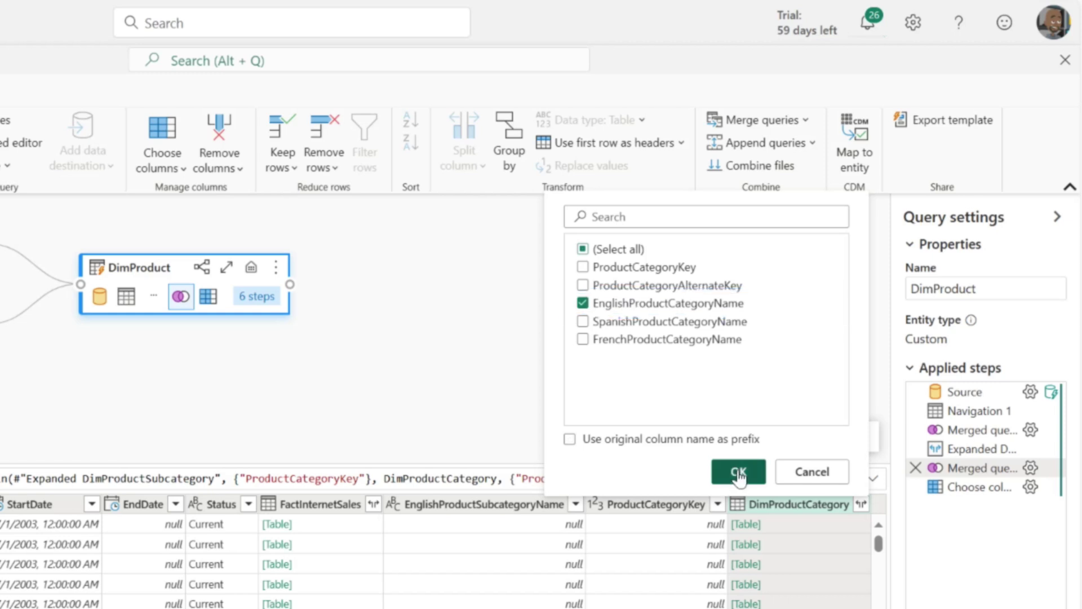
click(739, 472)
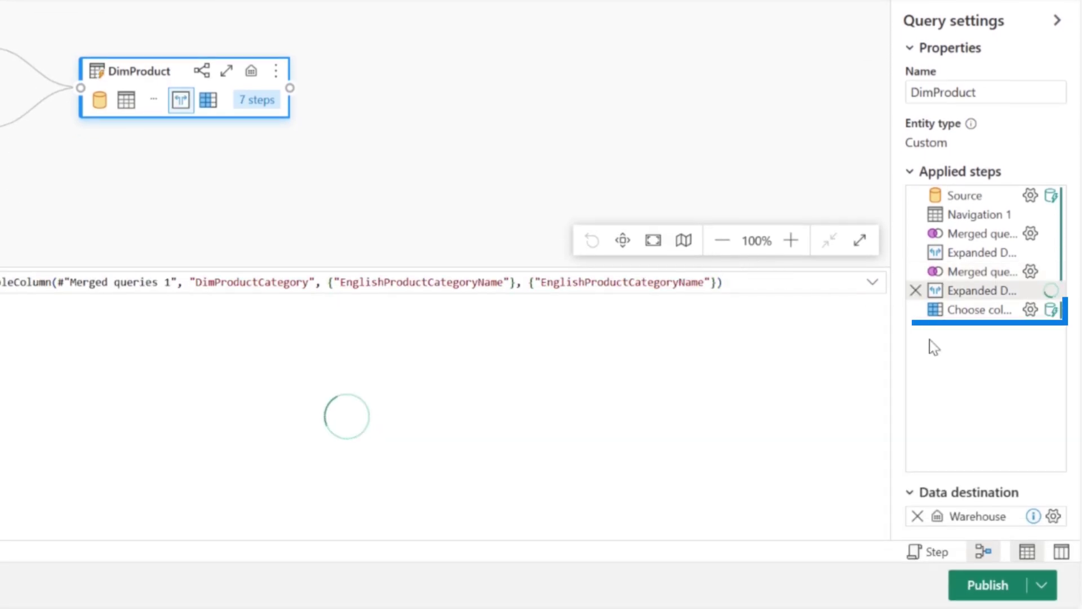
- Add EnglishProductCategoryName to the Choose columns step so DimProduct outputs five columns
click(982, 311)
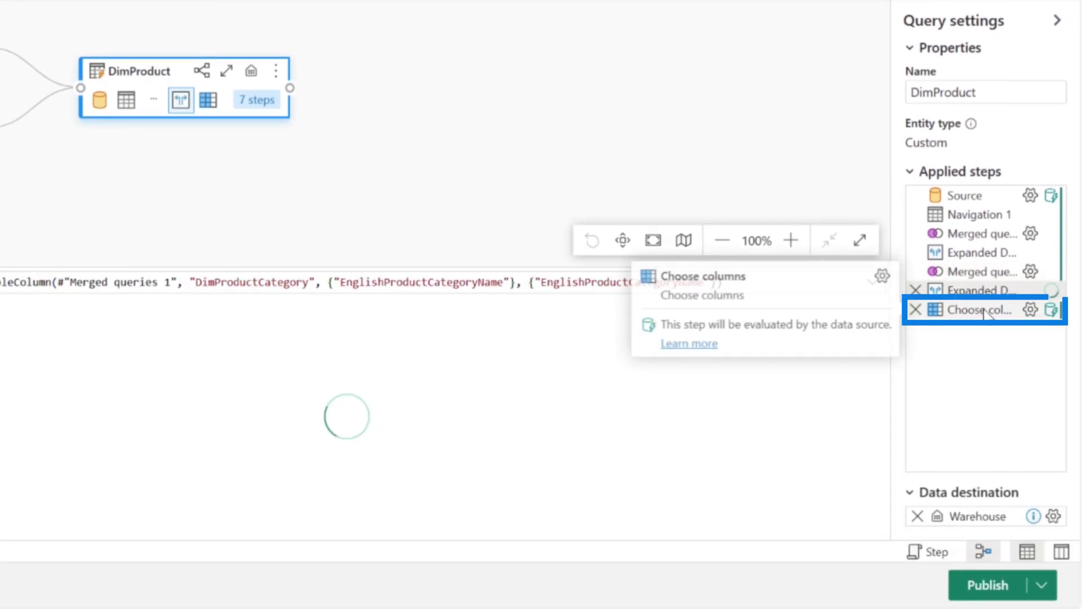
click(1030, 311)
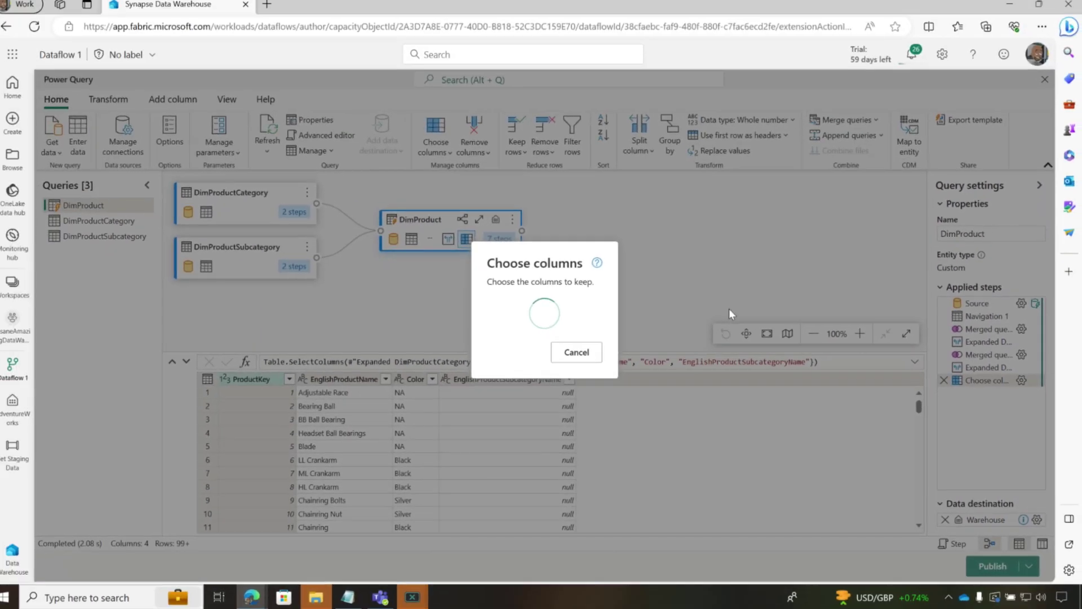
scroll(556, 367, down, 10)
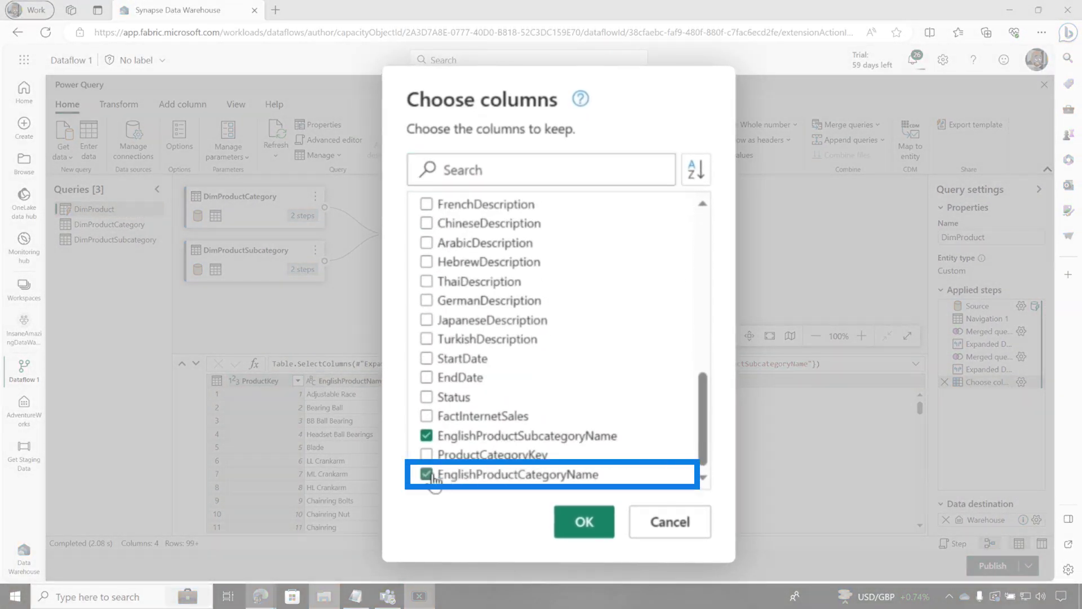
click(585, 525)
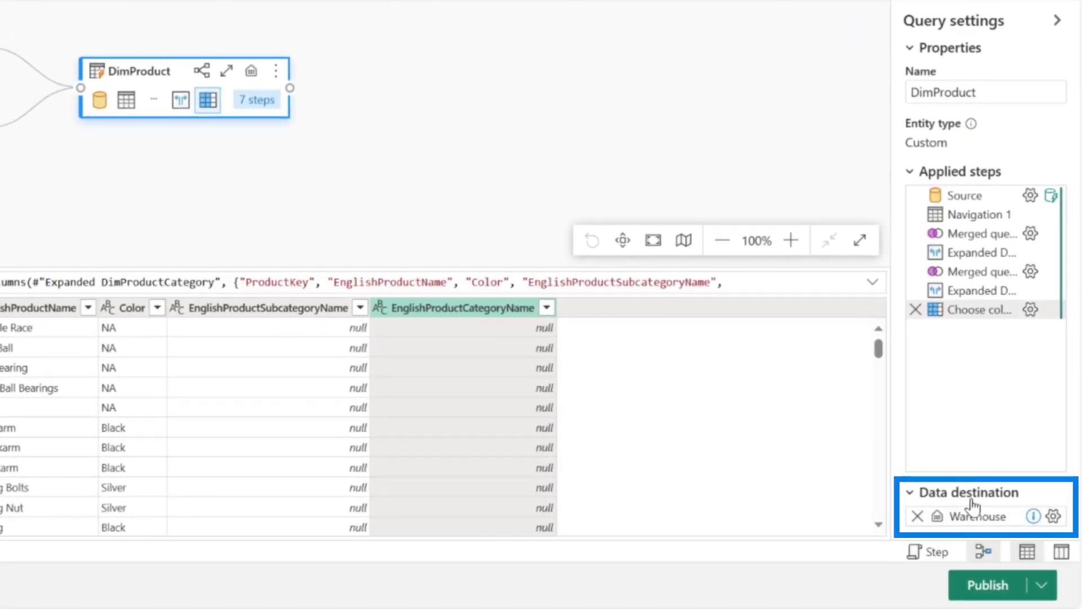
click(1053, 516)
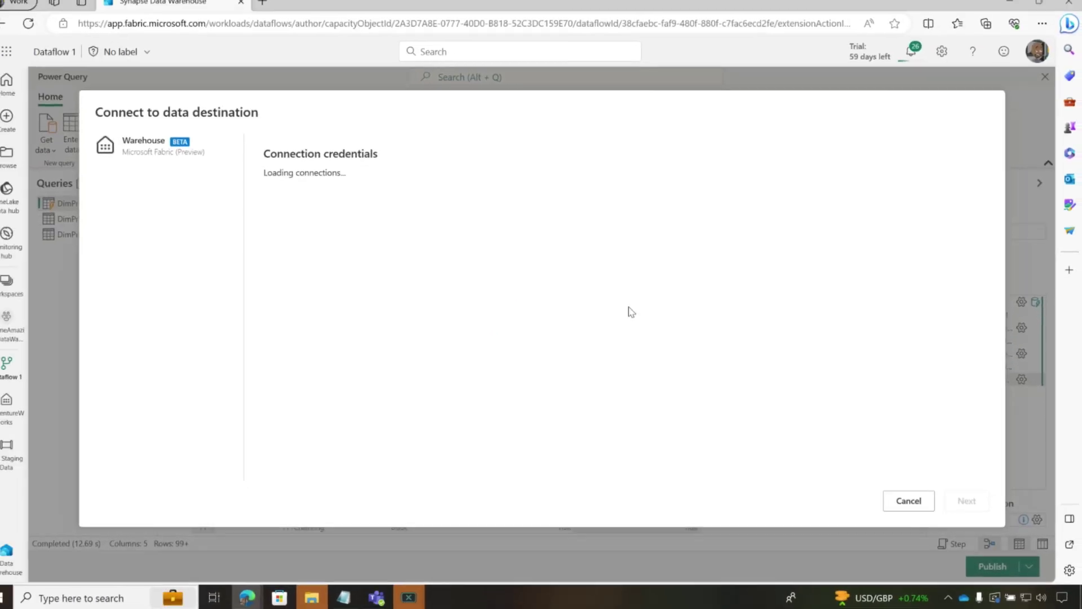
- Keep the existing Warehouse connection for DimProduct's destination and continue to target selection
click(395, 202)
click(369, 203)
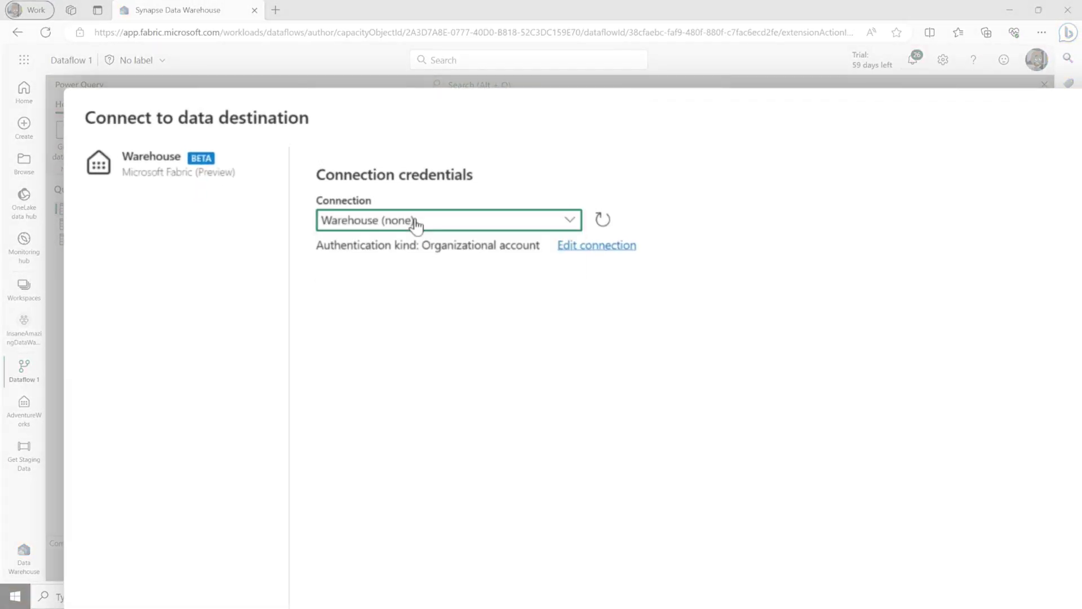
click(507, 221)
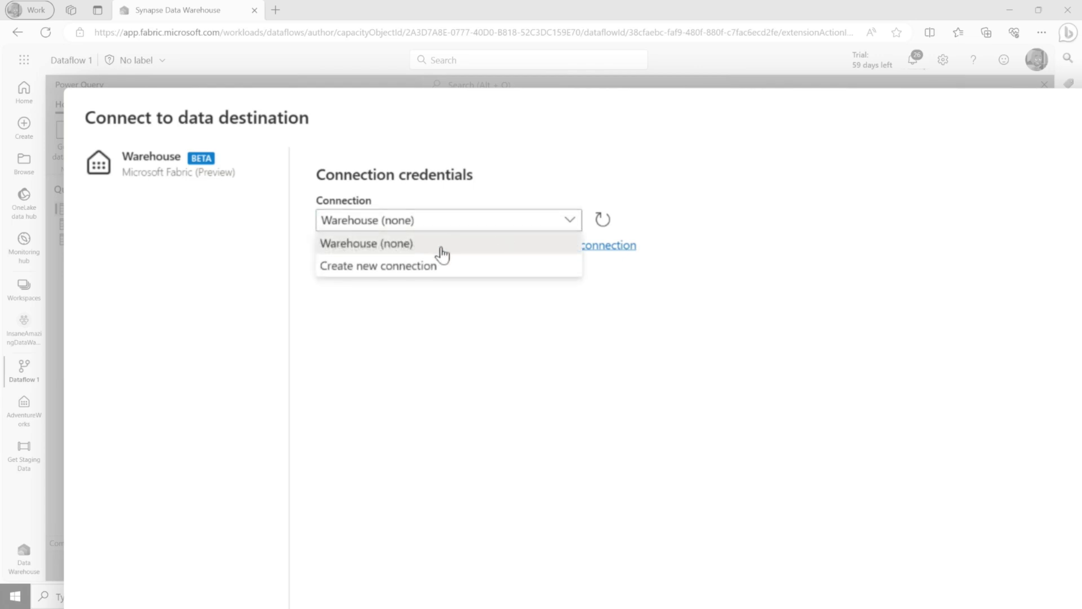
click(428, 201)
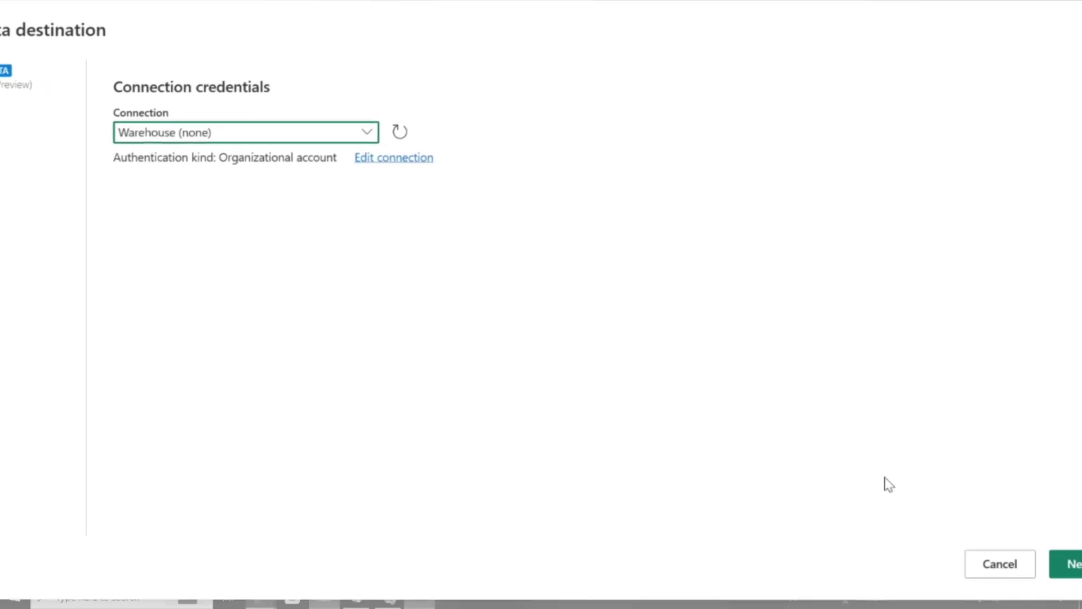
click(973, 520)
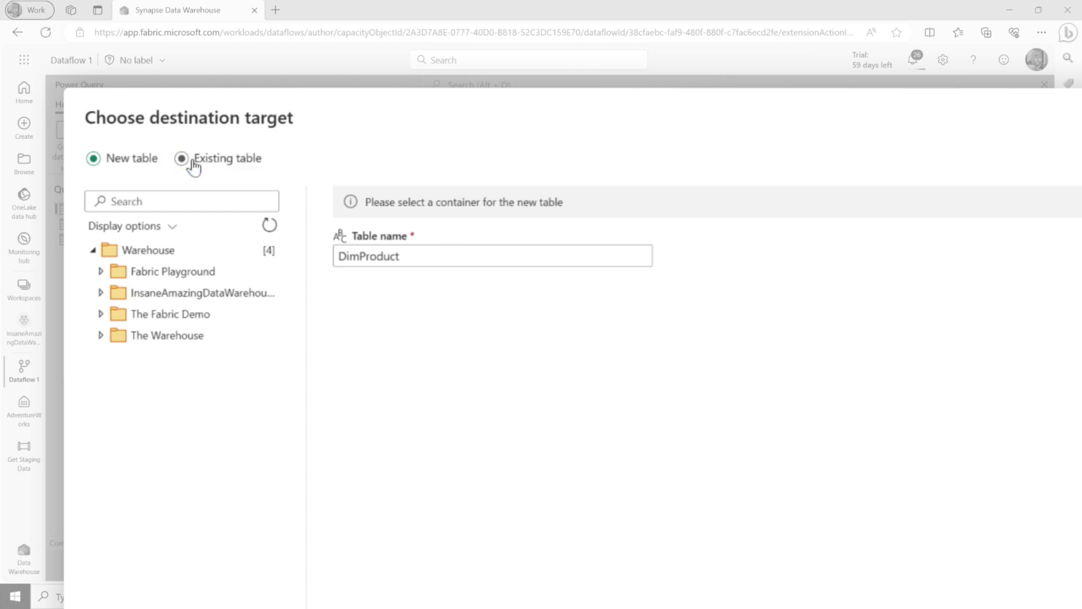
- Target the existing staging.Product table in the AdventureWorks warehouse
click(192, 161)
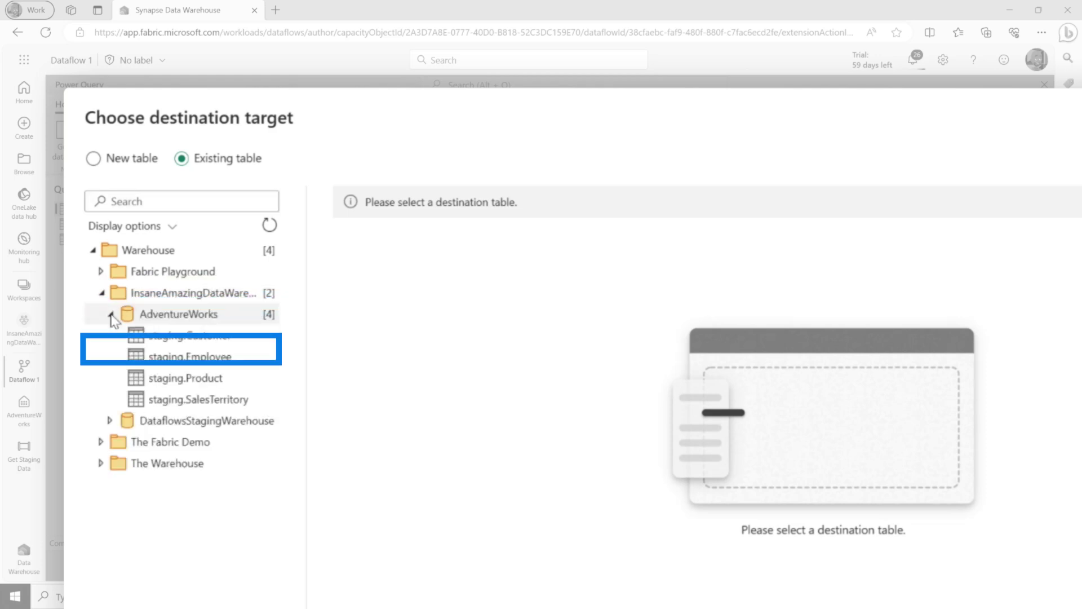
click(178, 381)
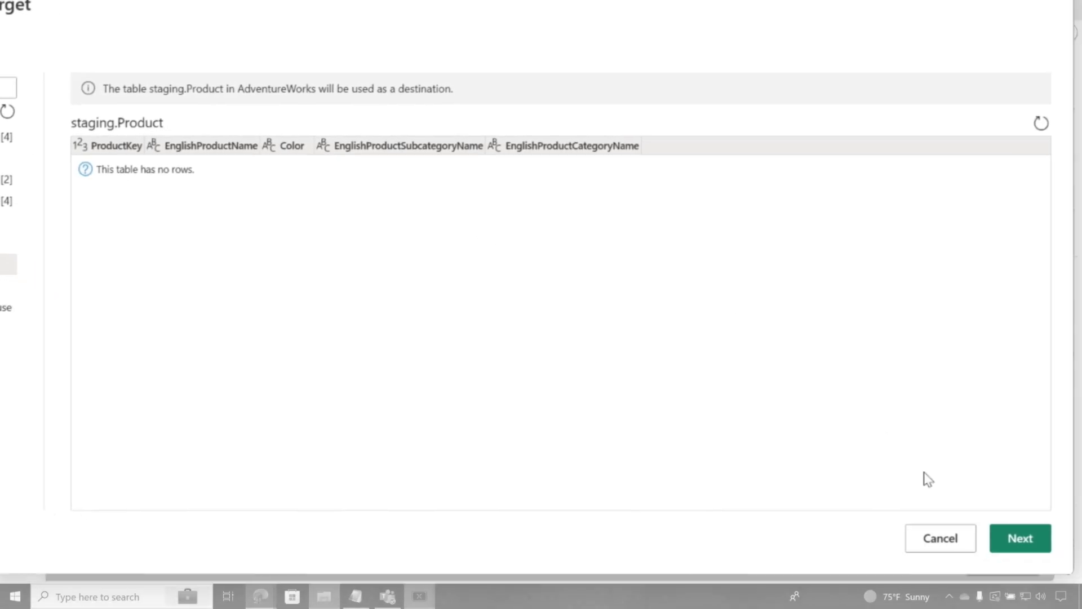
click(962, 515)
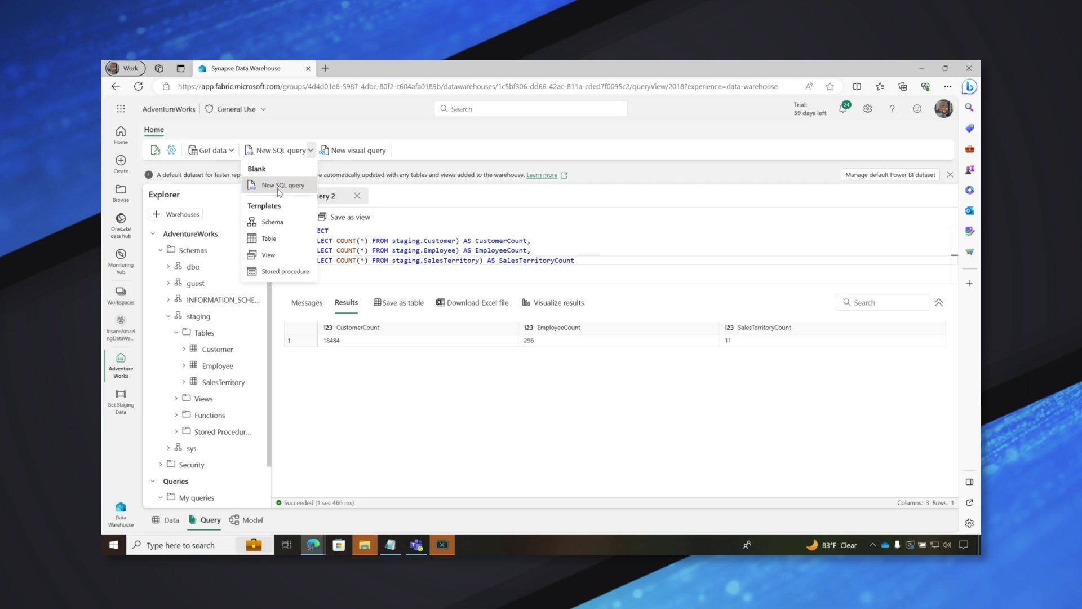
- Save the destination settings with Replace and the five column mappings
click(285, 116)
text(CREATE PROC staging.ClearStagingTables AS BEGIN DELETE FROM staging.Customer DELETE FROM staging.Employee DELETE FROM staging.SalesTerritory END)
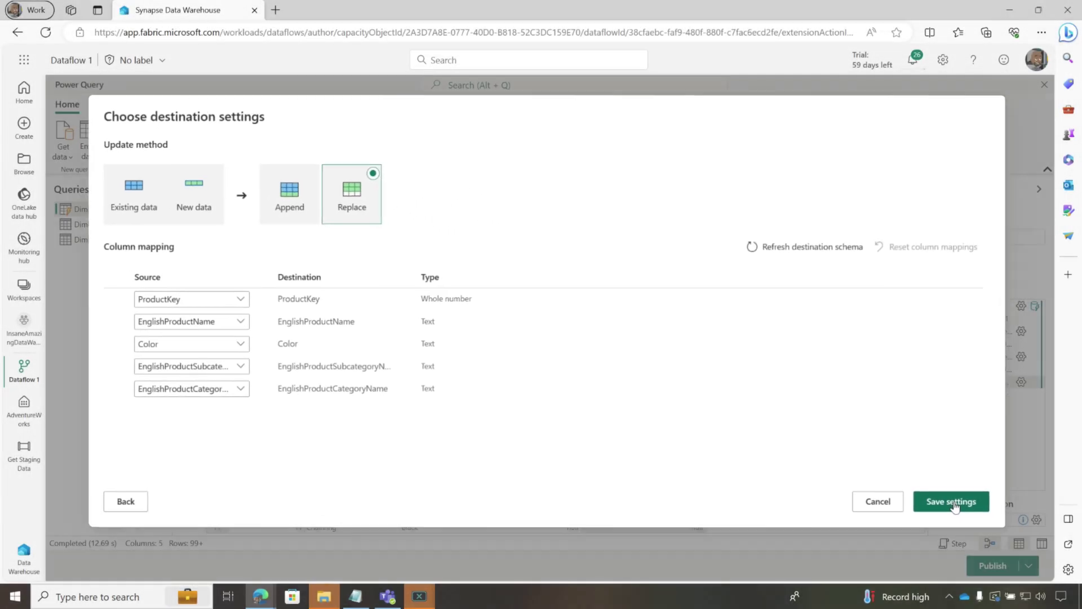
click(956, 516)
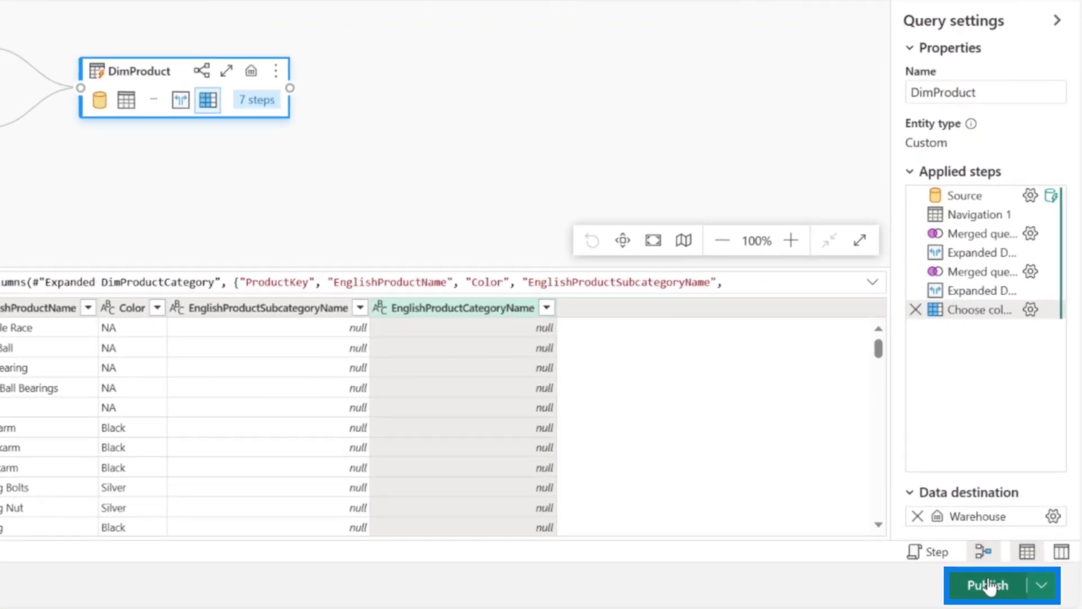
- Publish Dataflow 1 and check its run in a reloaded Monitoring hub
click(988, 586)
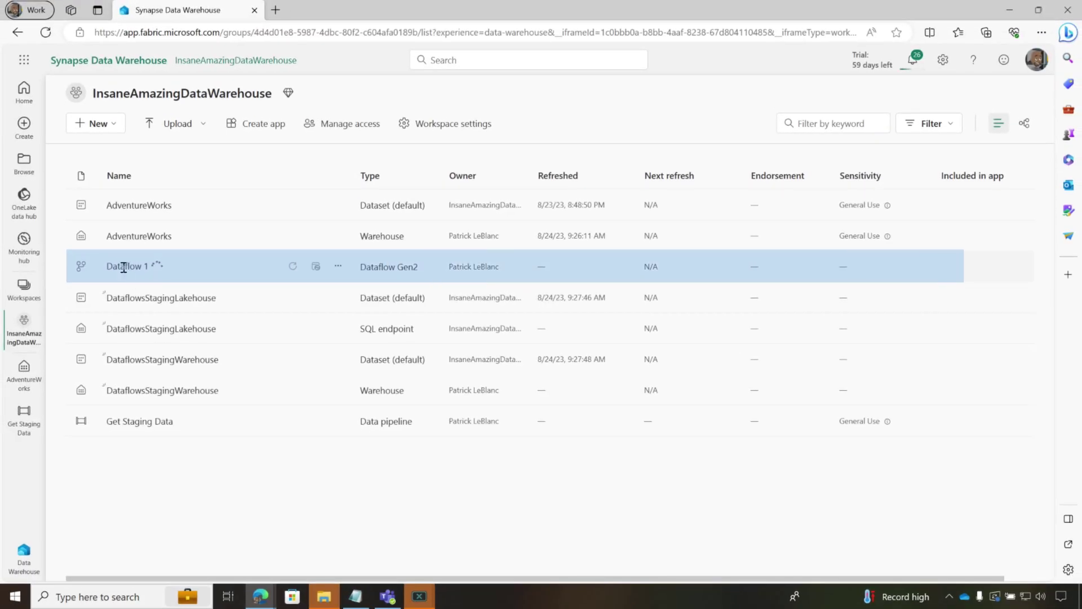
click(26, 242)
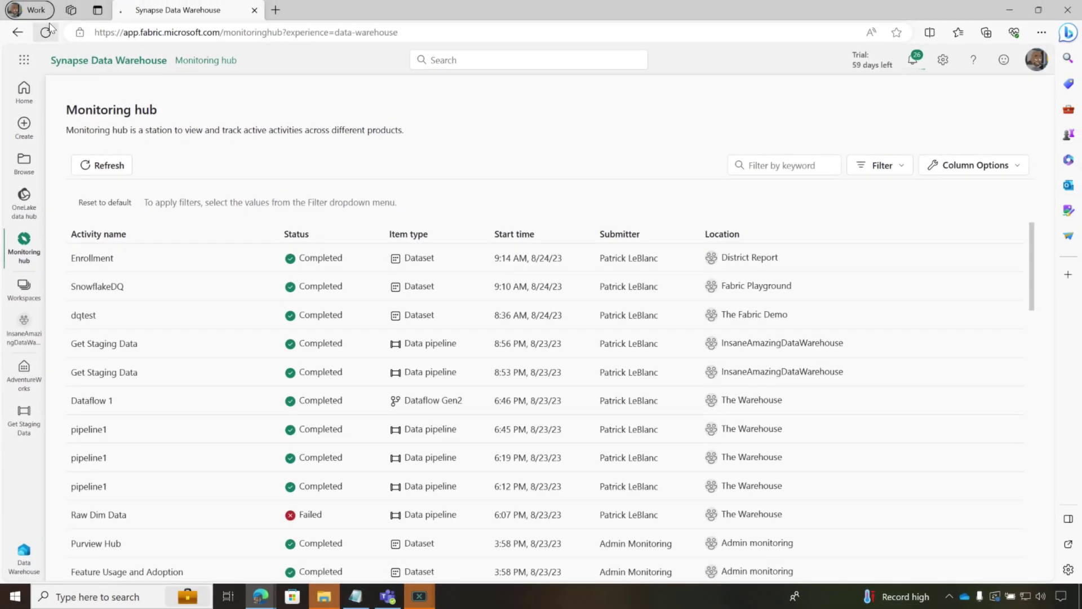
click(47, 31)
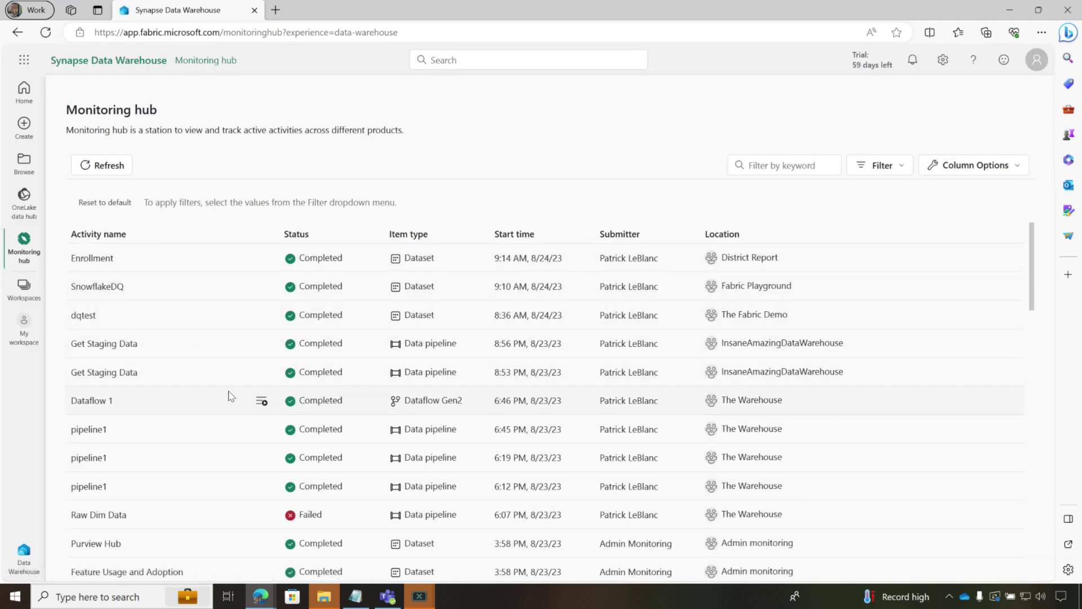
- Open the InsaneAmazingDataWarehouse workspace by searching 'insan' in Workspaces
click(39, 287)
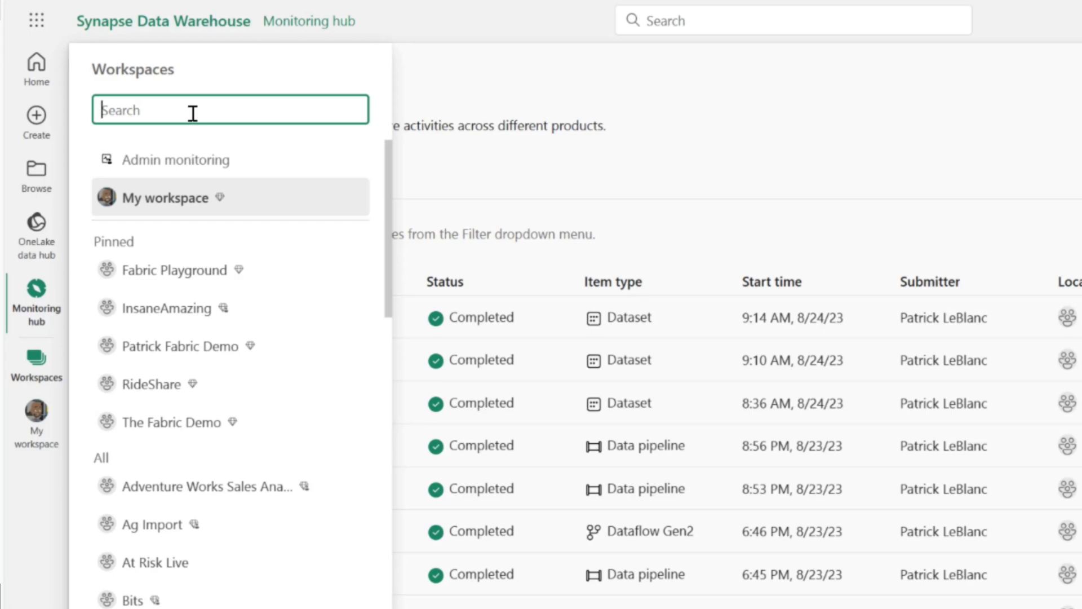
text(insan)
click(327, 321)
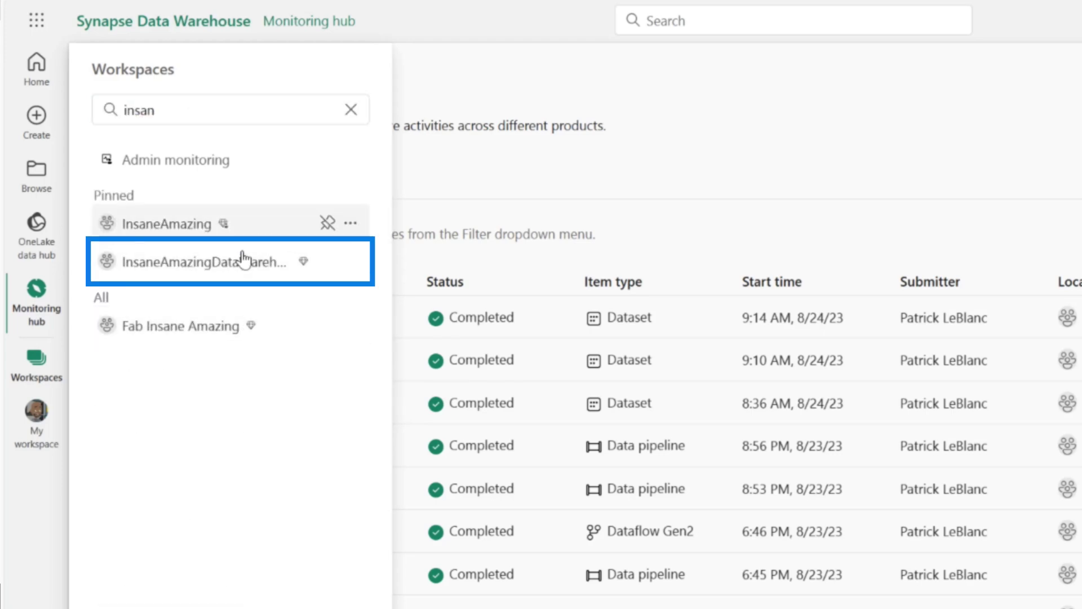
click(235, 259)
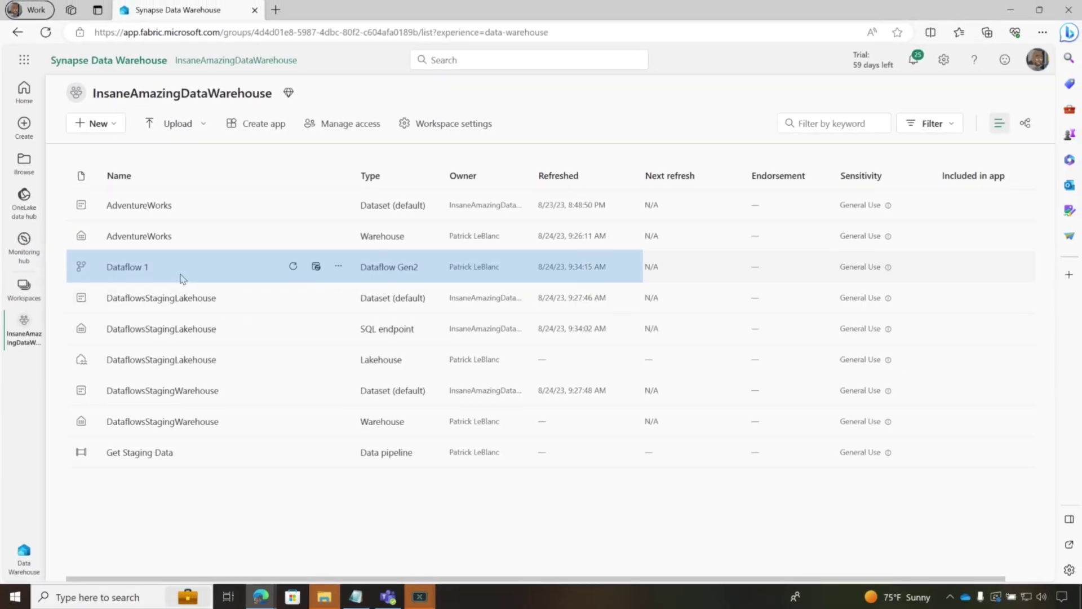
- Confirm Dataflow 1's refresh succeeded in its refresh history, then return to the workspace
click(316, 267)
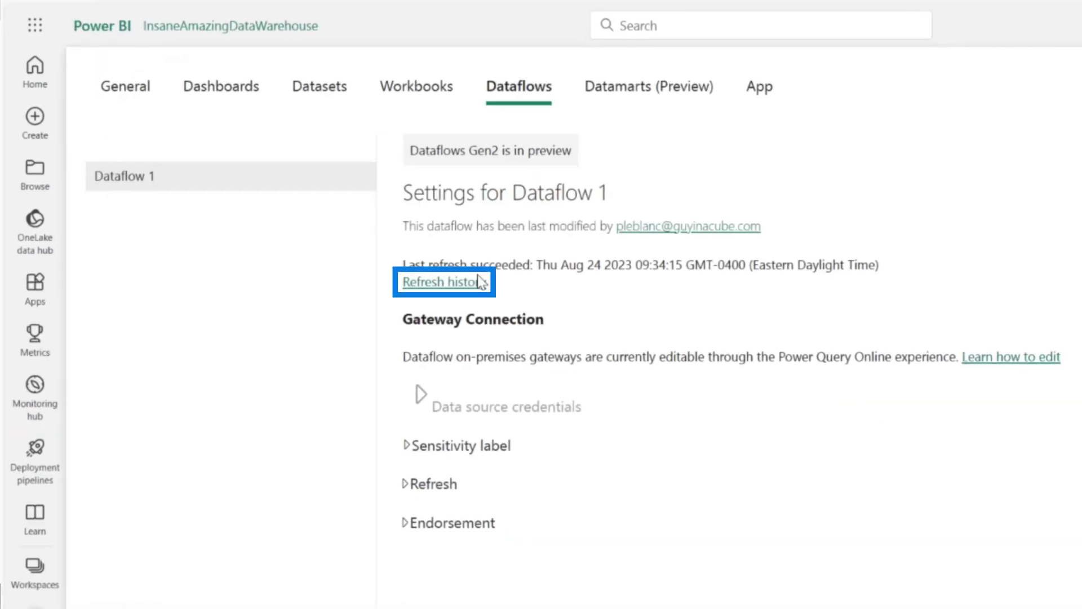
click(523, 289)
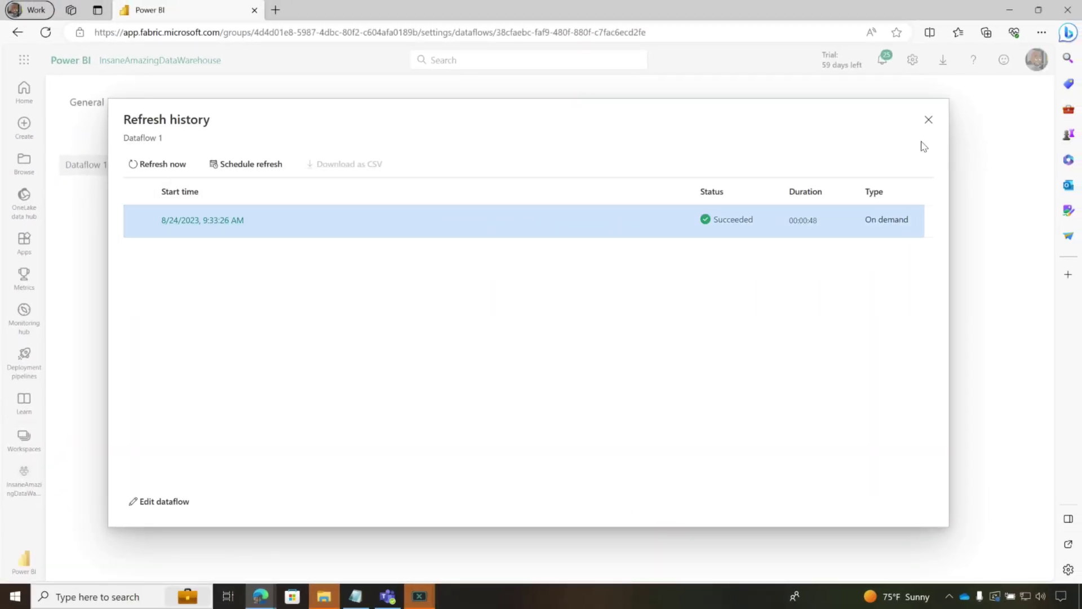
click(928, 120)
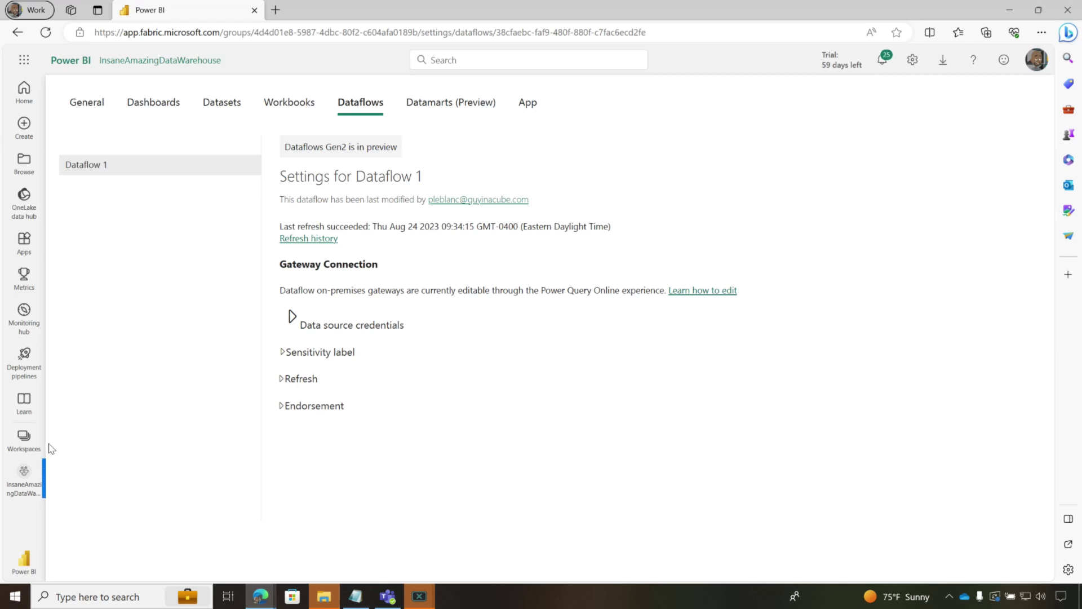
click(24, 478)
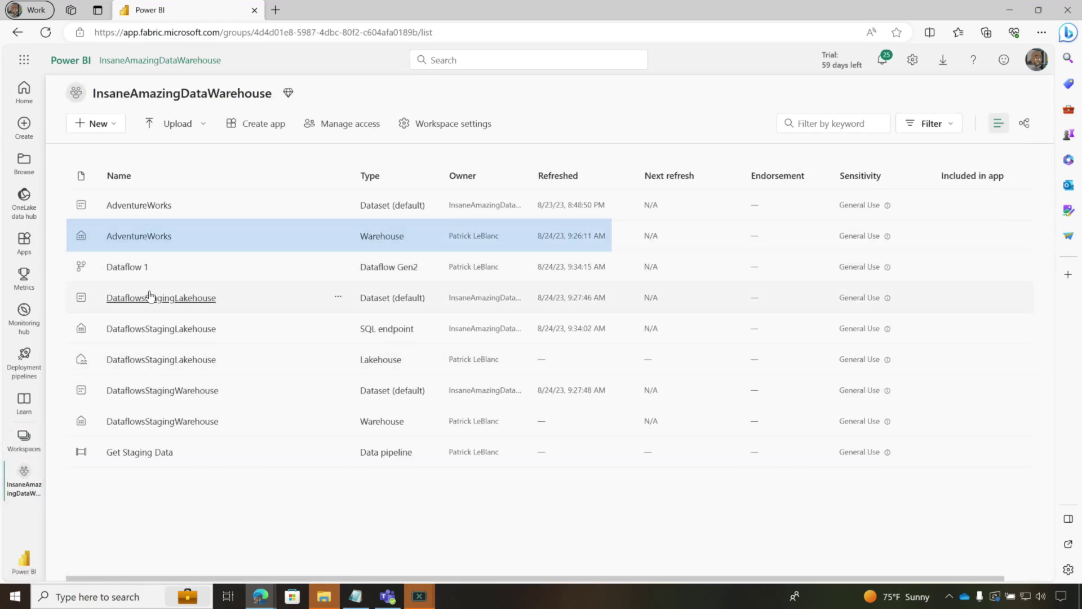
- Preview the staging Product table in AdventureWorks, confirming 606 rows across five columns
click(134, 236)
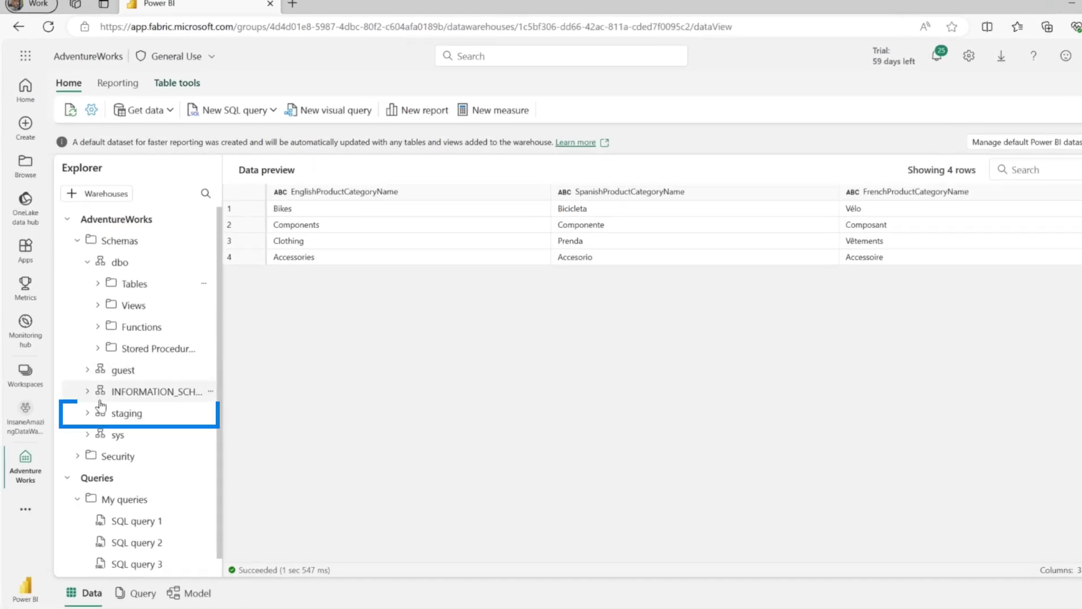
click(89, 413)
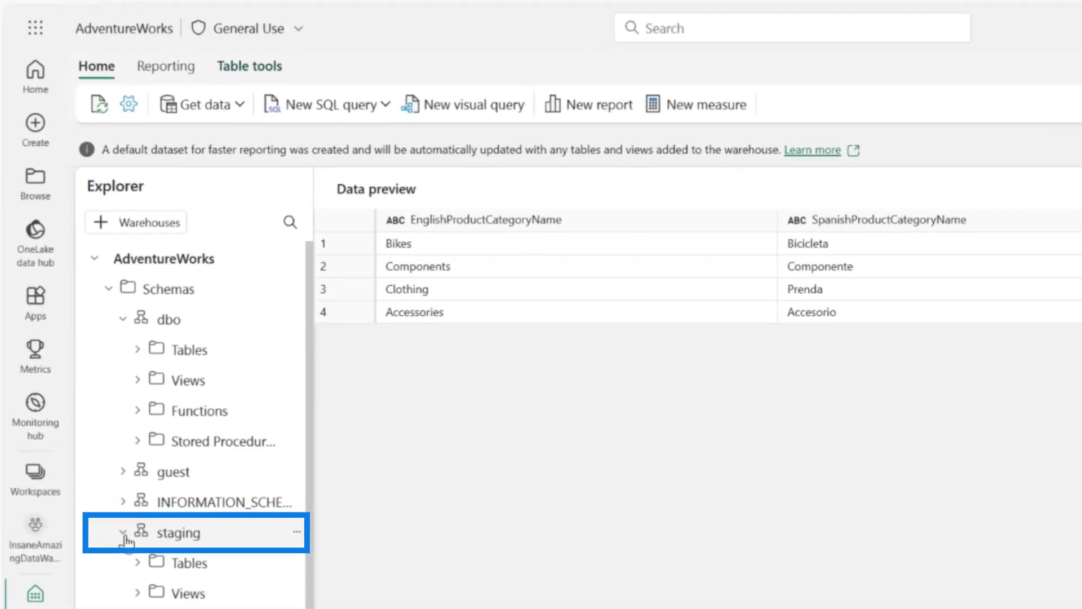
click(137, 563)
scroll(222, 536, down, 4)
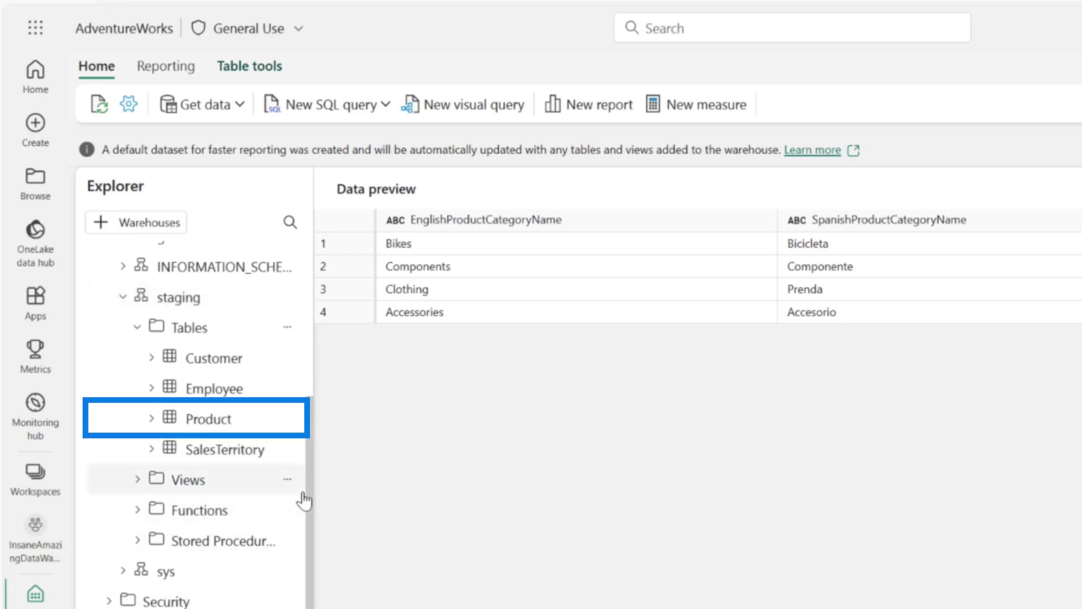
click(208, 417)
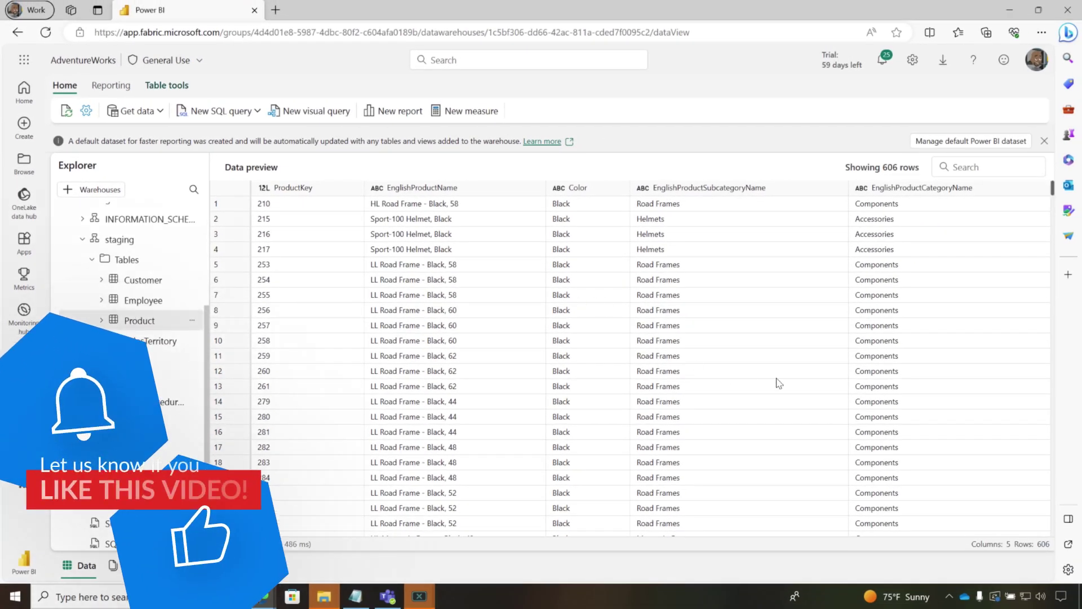
scroll(834, 380, down, 20)
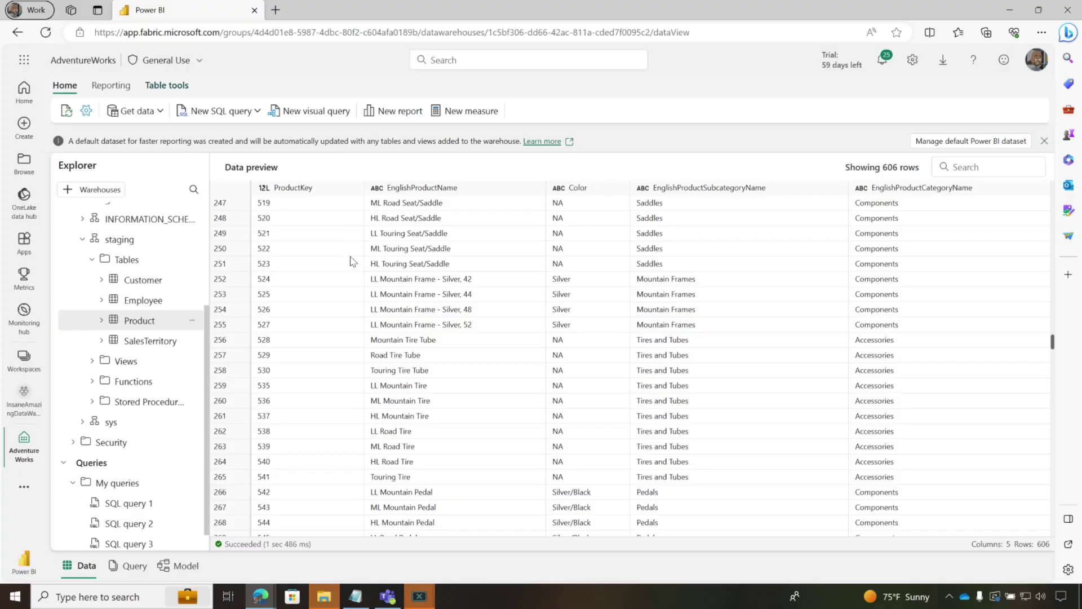
click(23, 397)
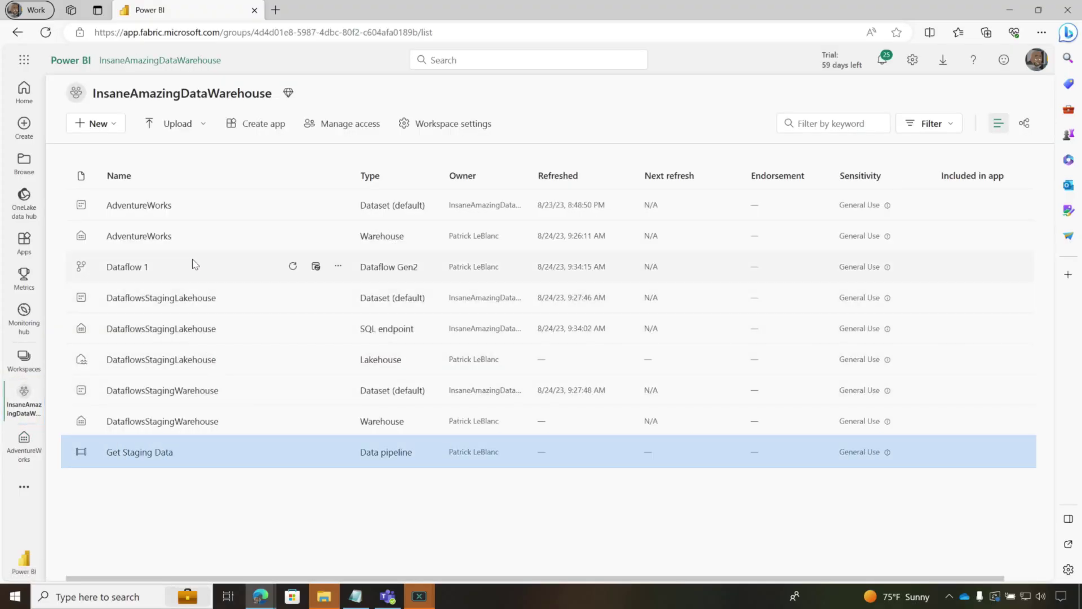
- Add a Dataflow activity to Get Staging Data, linked from ForEach's On success
click(140, 453)
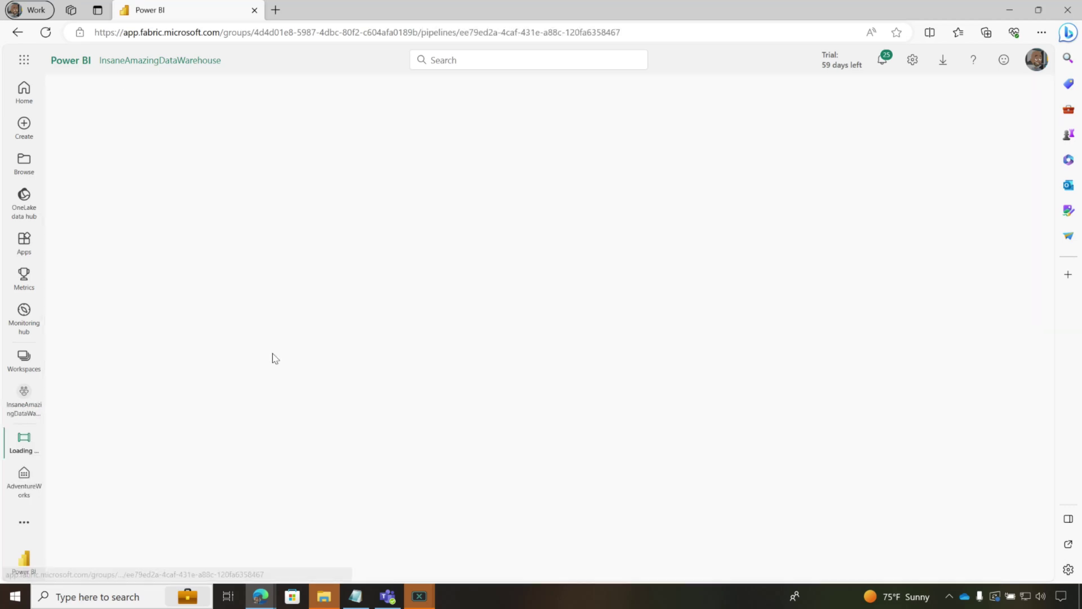
click(118, 82)
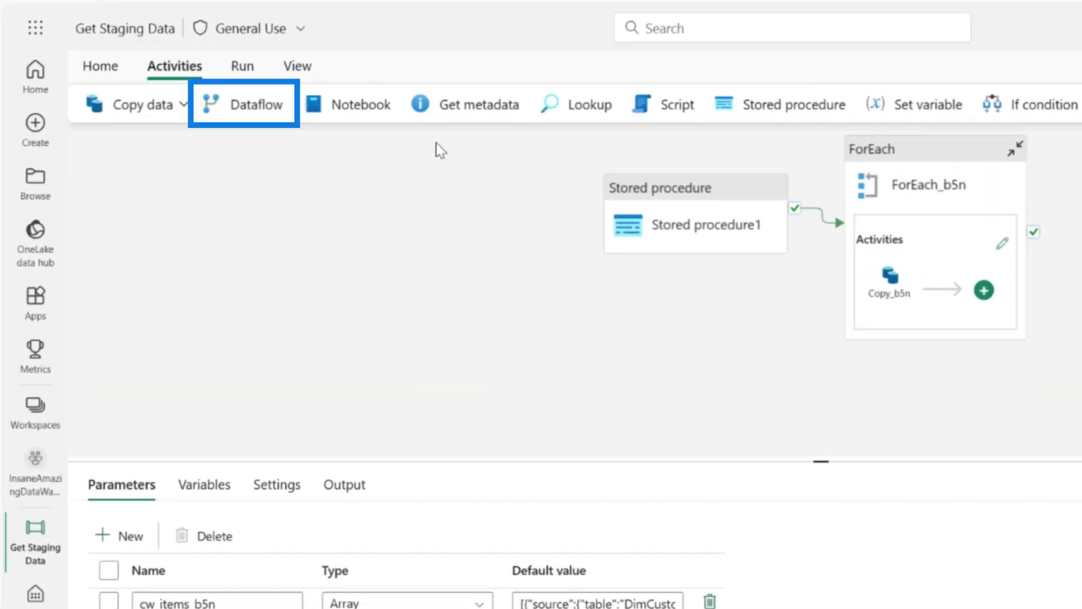
click(242, 110)
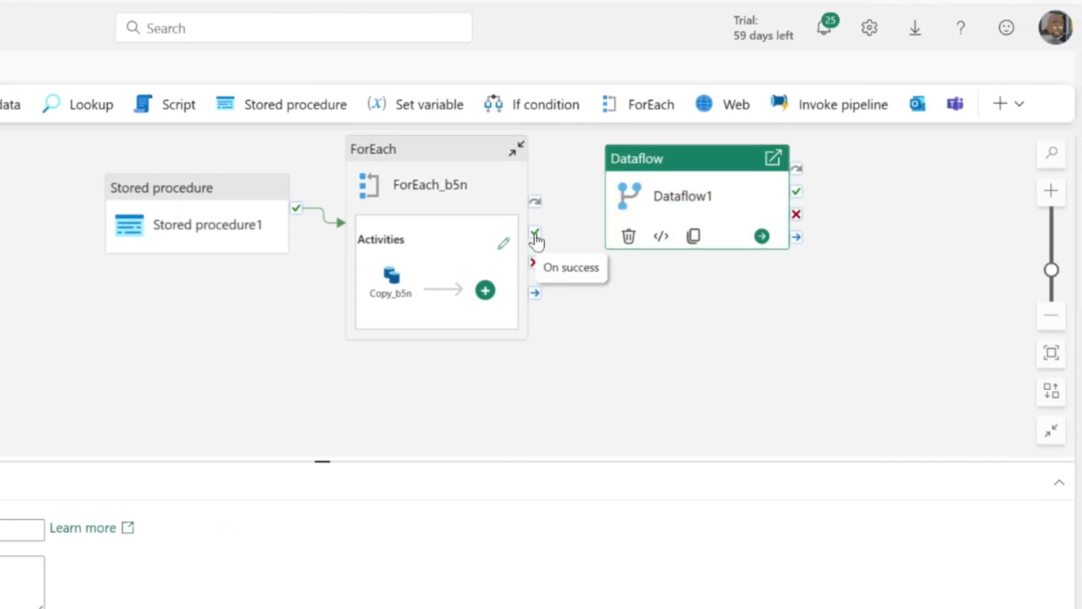
drag(536, 233, 665, 209)
mouse_move(687, 185)
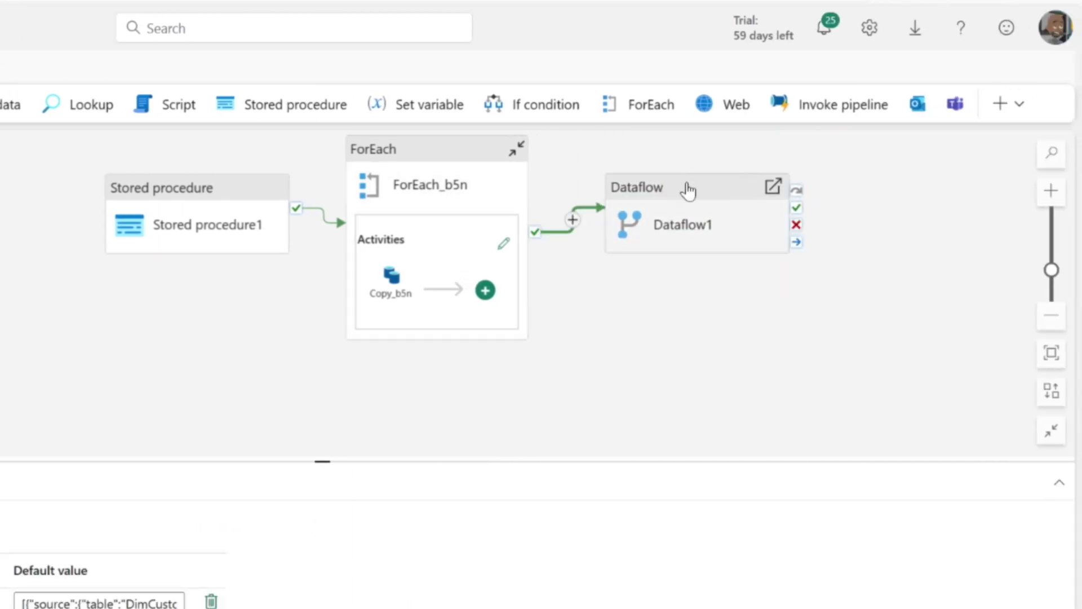
- Set the Dataflow activity to run Dataflow 1
click(694, 195)
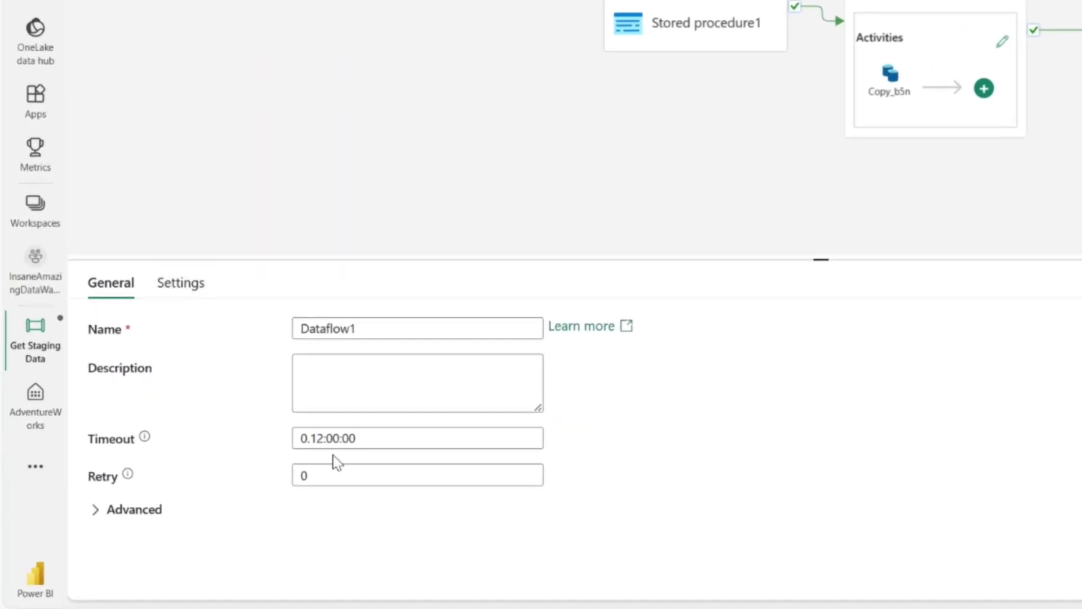
click(173, 285)
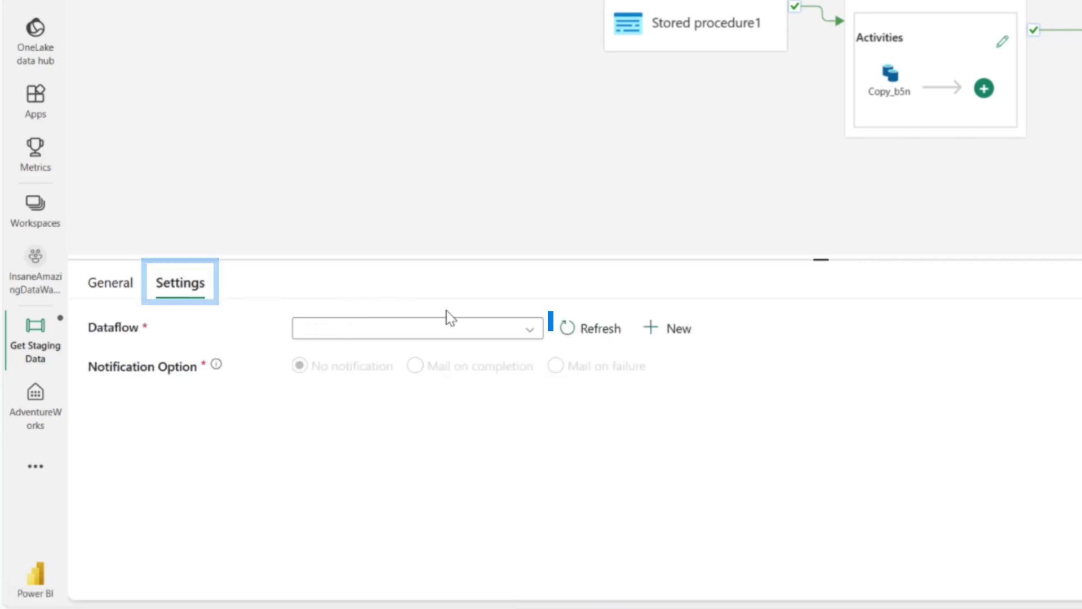
click(176, 371)
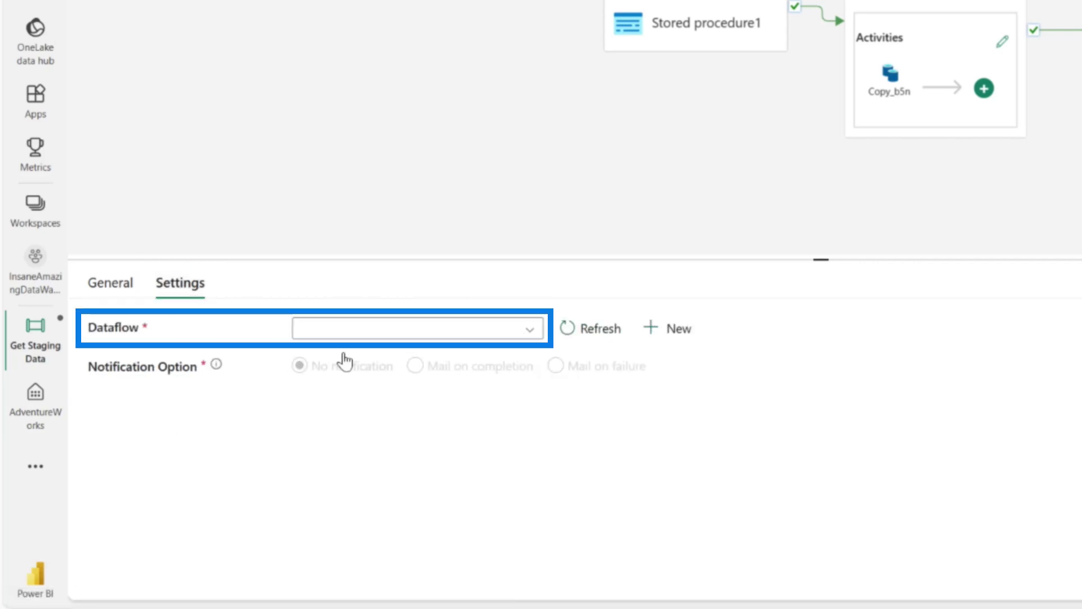
click(376, 360)
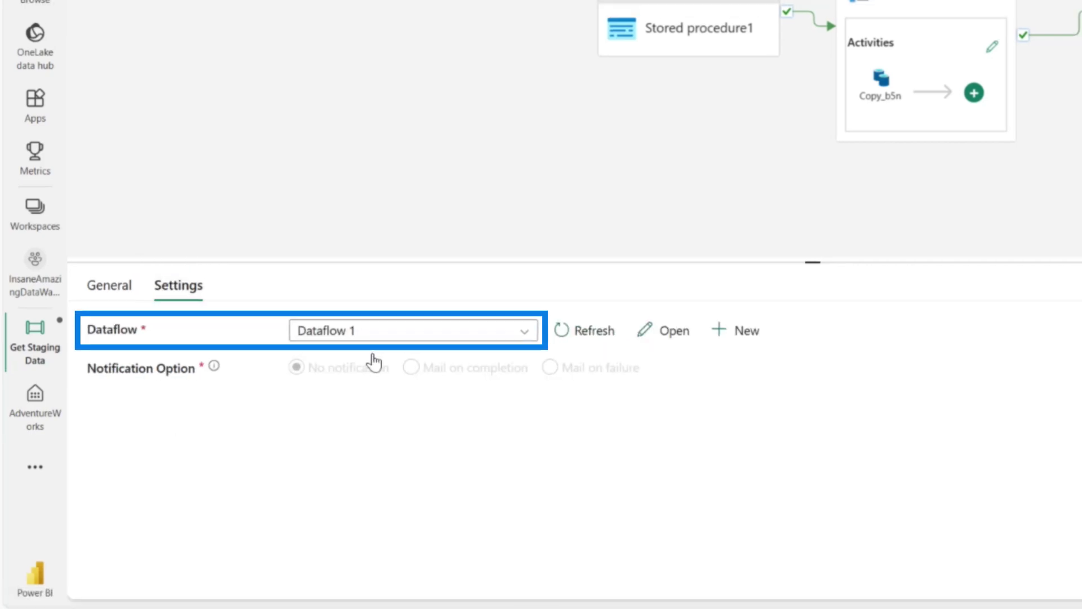